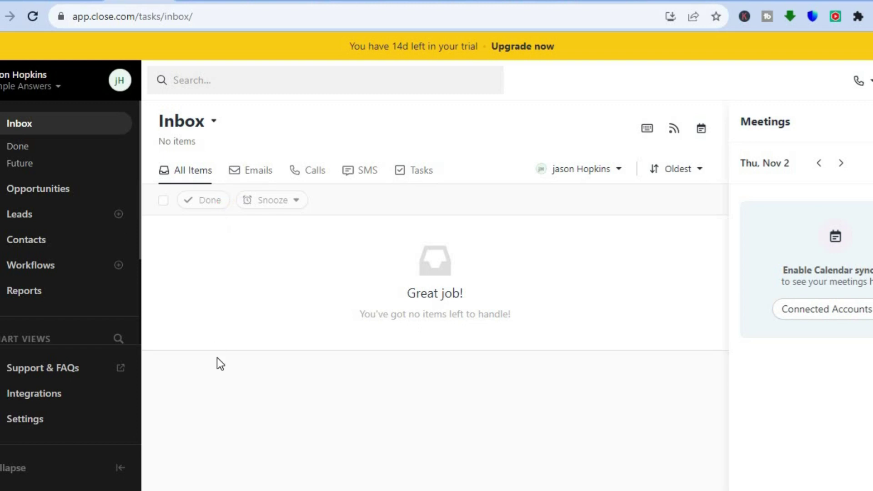
# Step: Open the account settings page showing the user's profile details
pyautogui.click(71, 428)
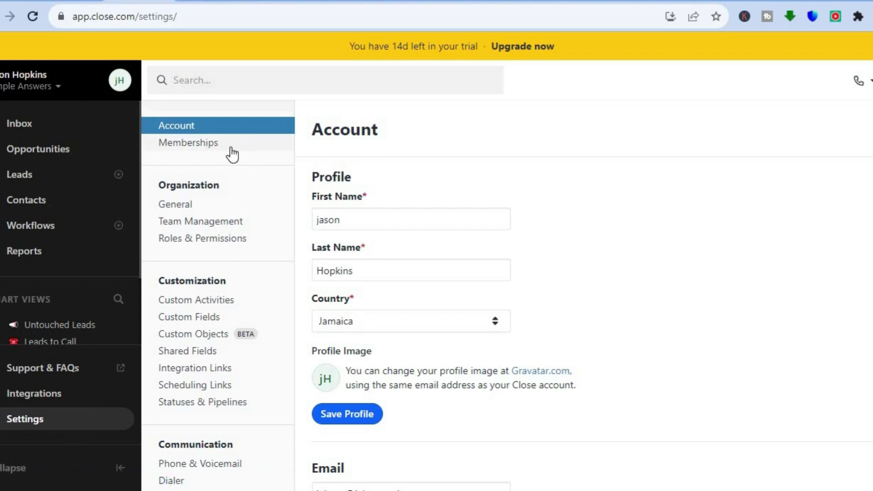
# Step: Go from Memberships to Team Management to see the single admin user
pyautogui.click(213, 150)
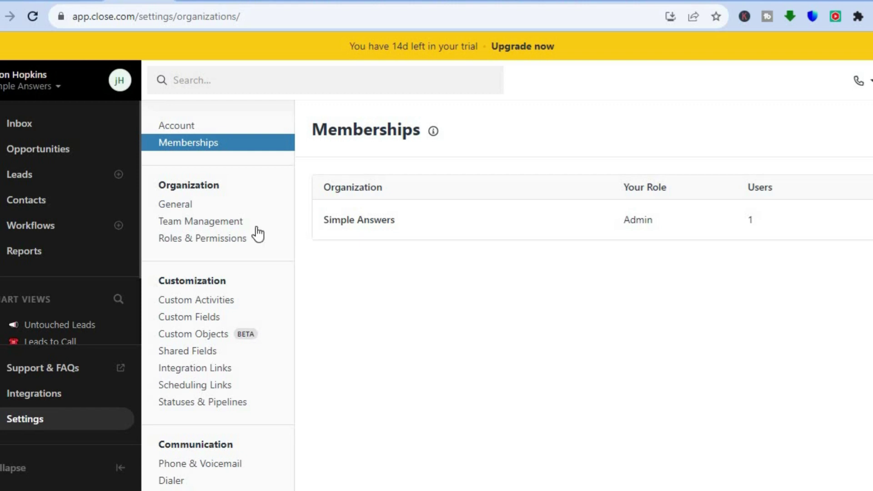
pyautogui.click(235, 222)
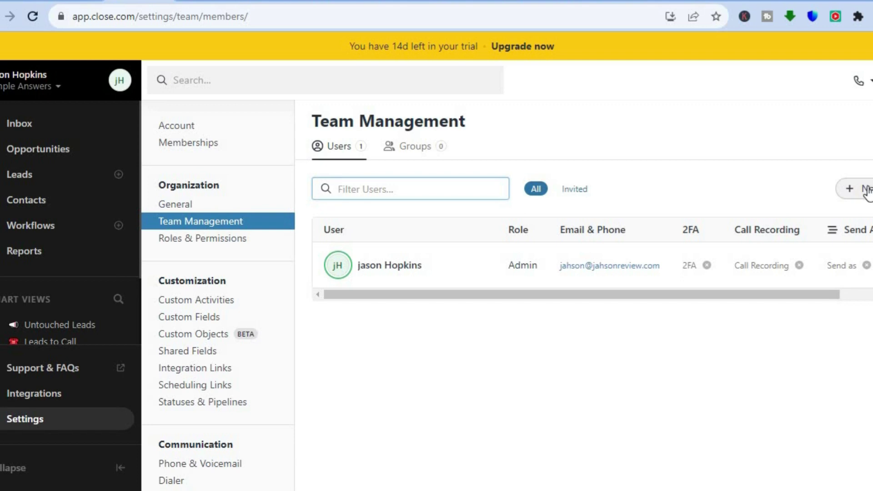
pyautogui.click(868, 189)
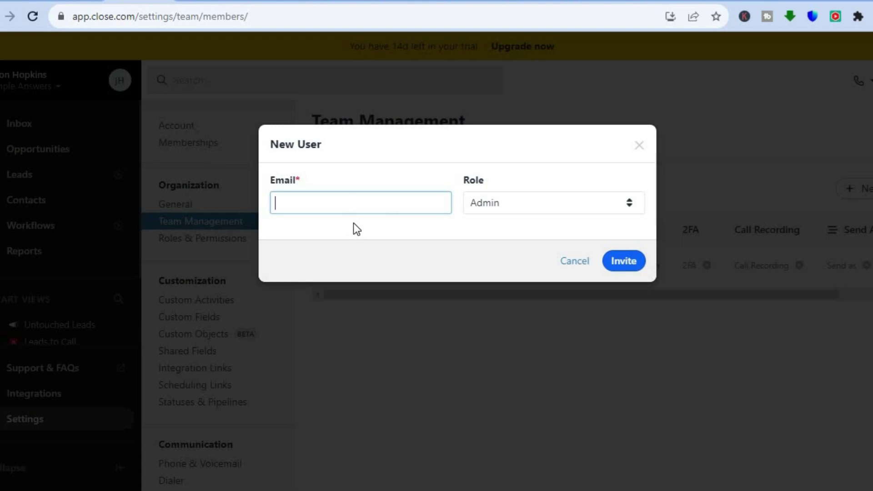
pyautogui.click(545, 208)
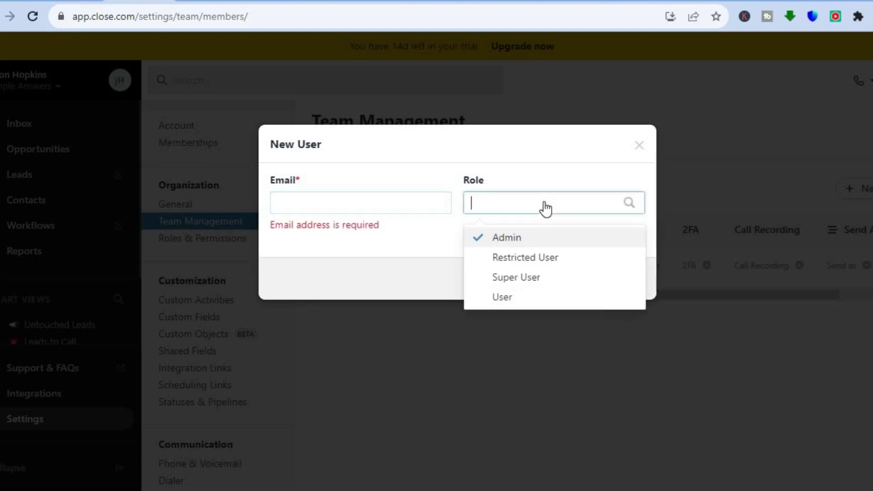
pyautogui.click(421, 236)
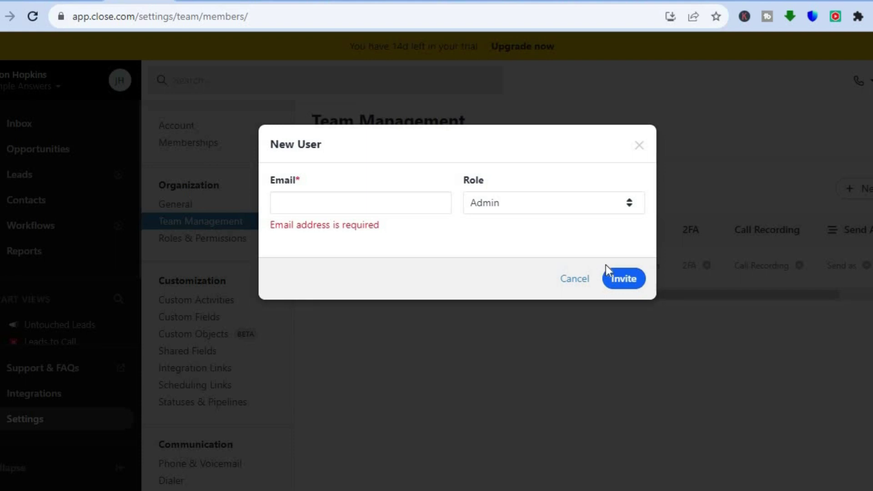
pyautogui.click(639, 146)
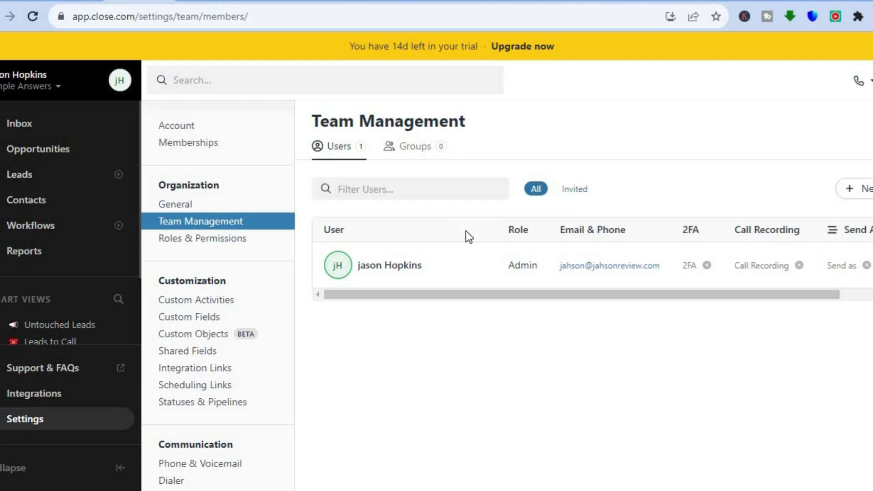
pyautogui.click(241, 243)
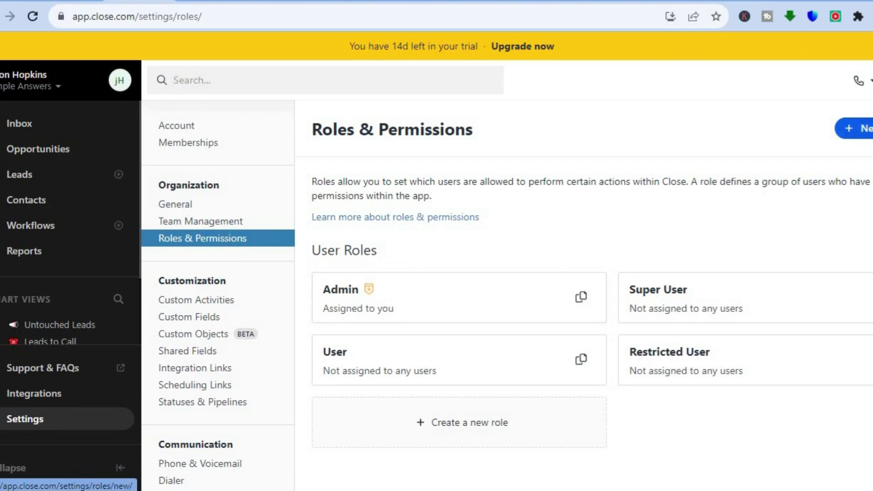
# Step: Start a new role, scroll through its permissions, then cancel back to the four roles
pyautogui.click(469, 422)
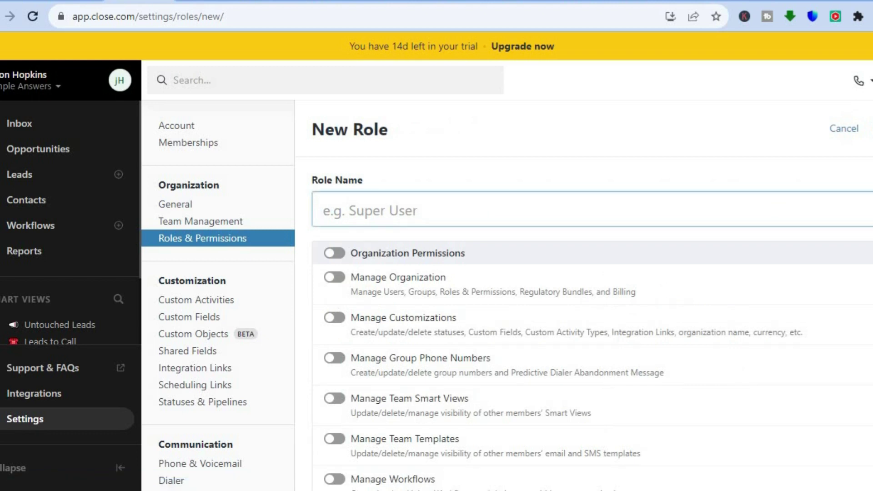
pyautogui.scroll(-5, 507, 295)
pyautogui.scroll(-6, 508, 296)
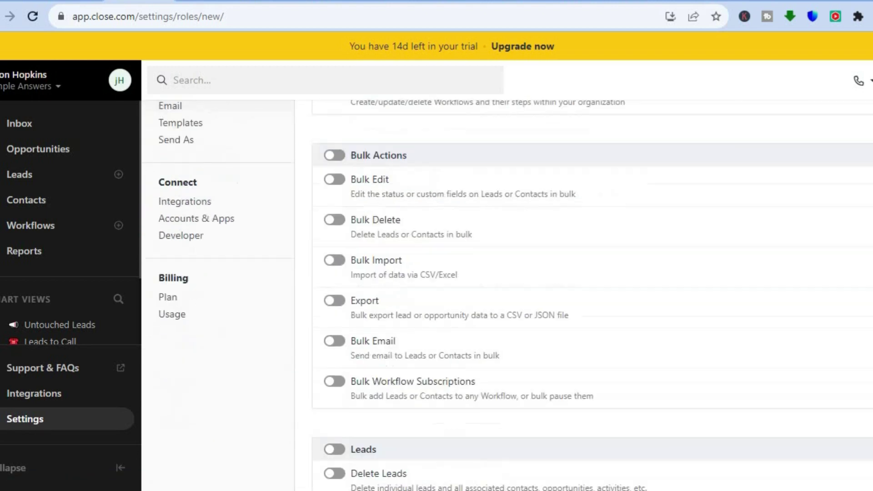
pyautogui.scroll(-3, 591, 296)
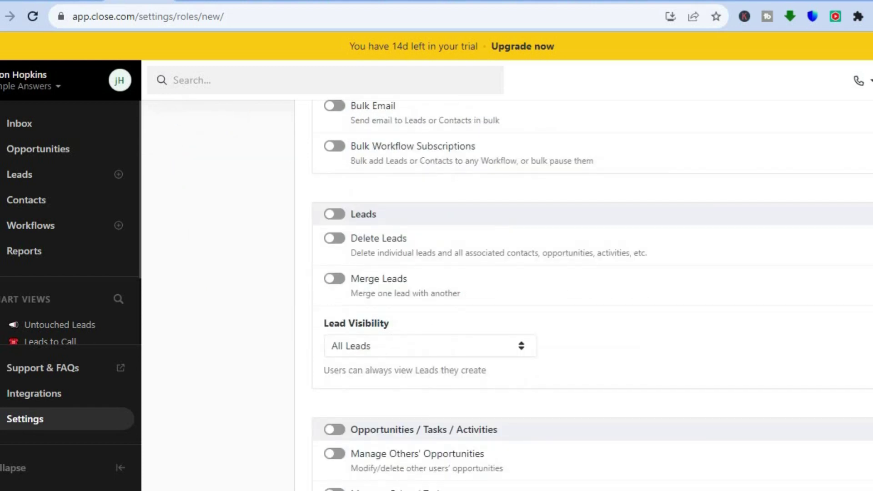
pyautogui.scroll(15, 591, 295)
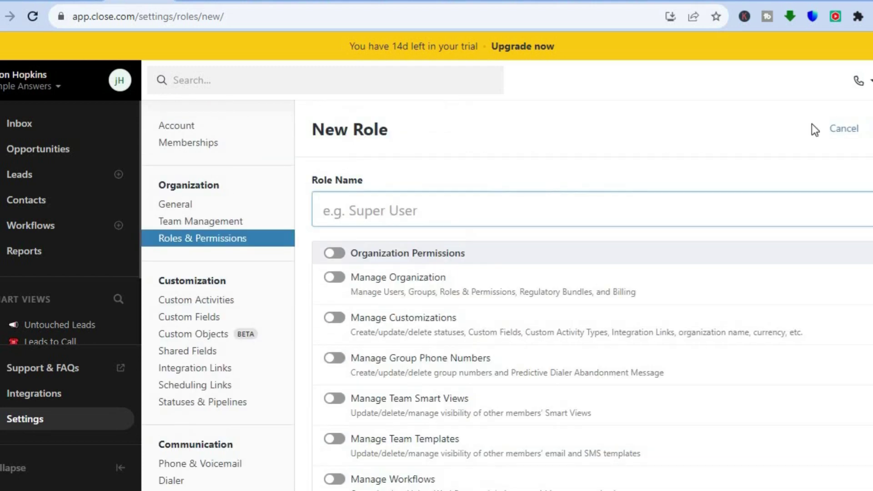
pyautogui.click(844, 129)
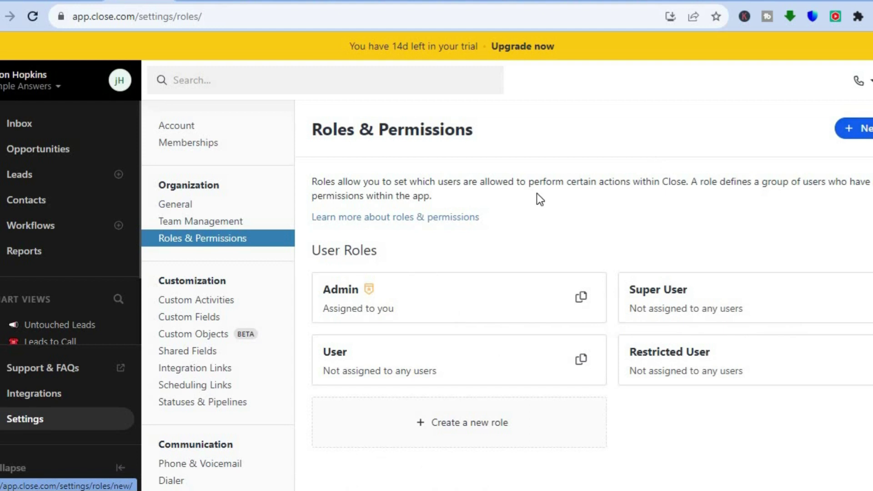
# Step: Open Custom Activities, start and cancel a new activity type, then go to Integration Links
pyautogui.click(215, 307)
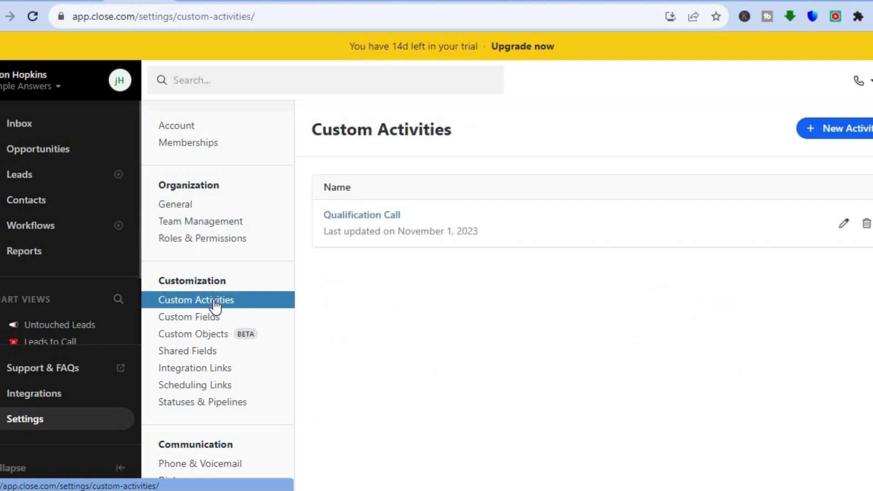
pyautogui.click(836, 131)
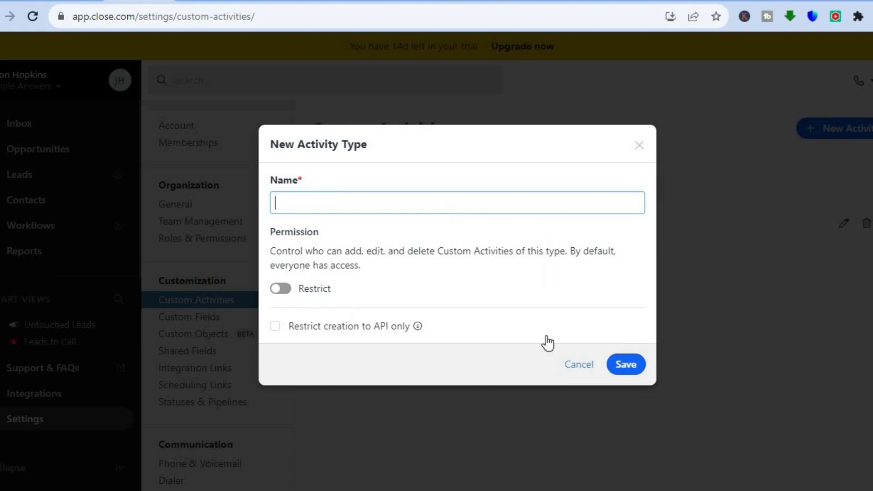
pyautogui.click(571, 363)
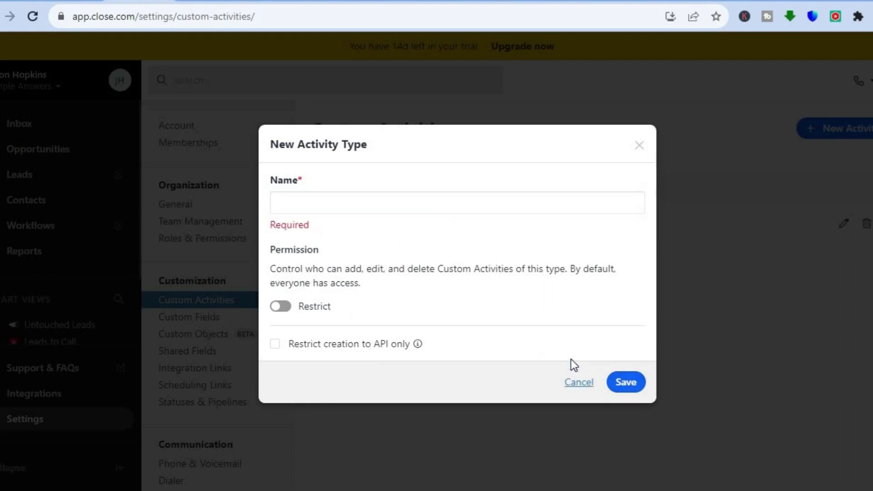
pyautogui.click(583, 383)
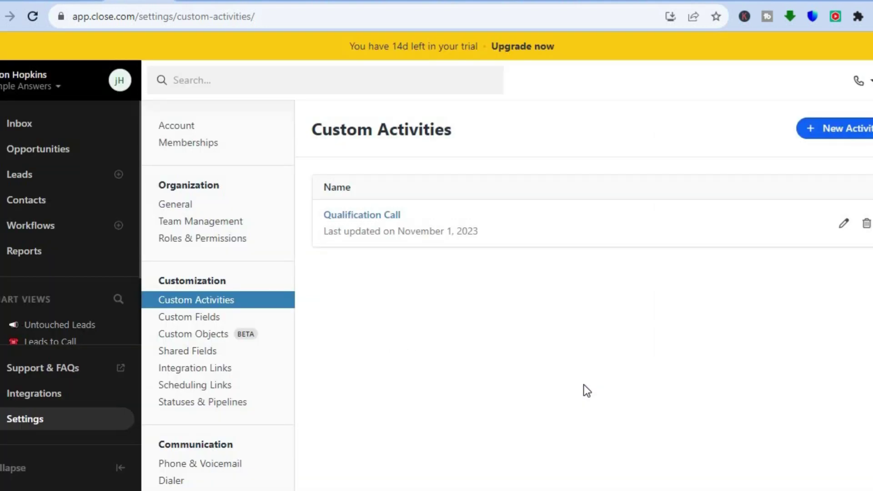
pyautogui.click(208, 370)
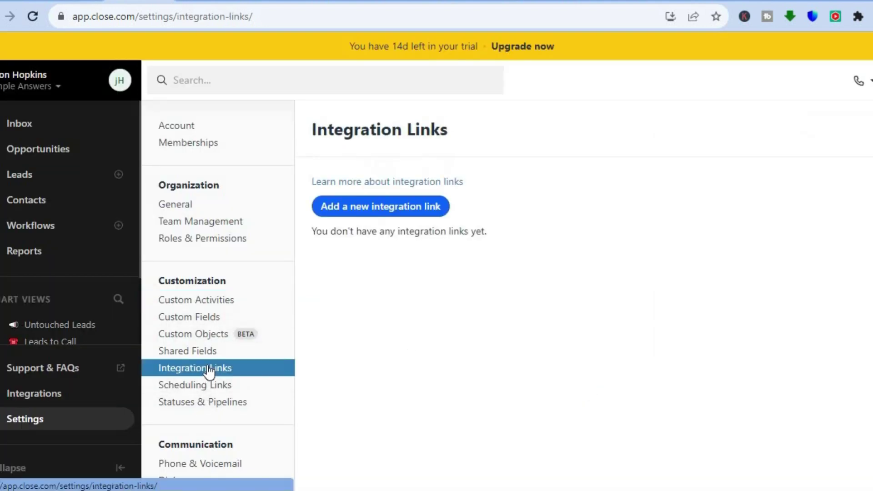
# Step: Start an integration link, check its target record types, and close it unsaved
pyautogui.click(353, 209)
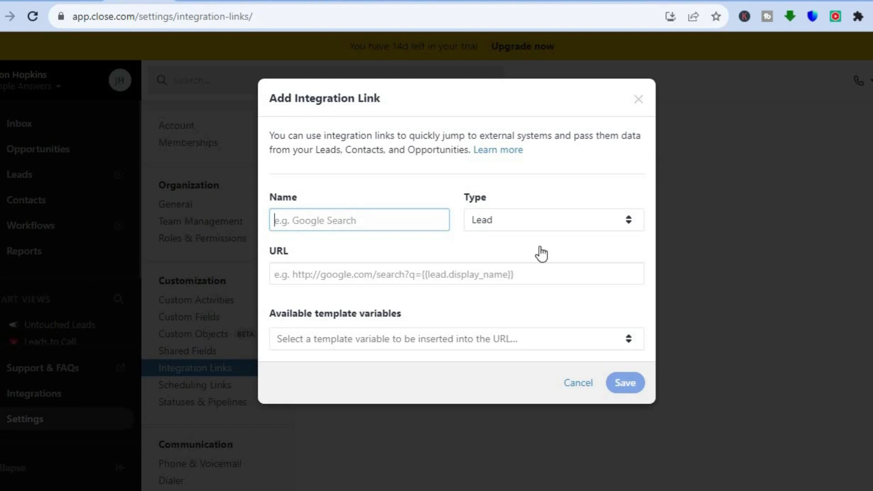
pyautogui.click(531, 229)
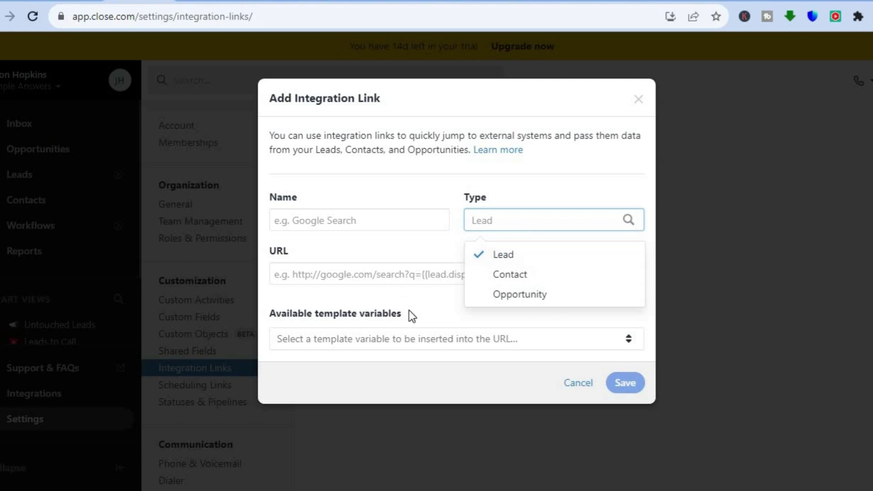
pyautogui.click(570, 384)
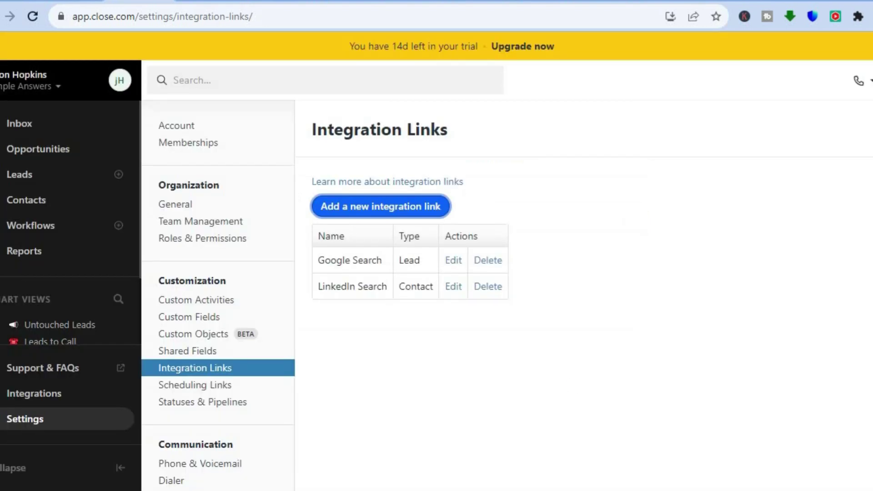
pyautogui.scroll(-5, 315, 270)
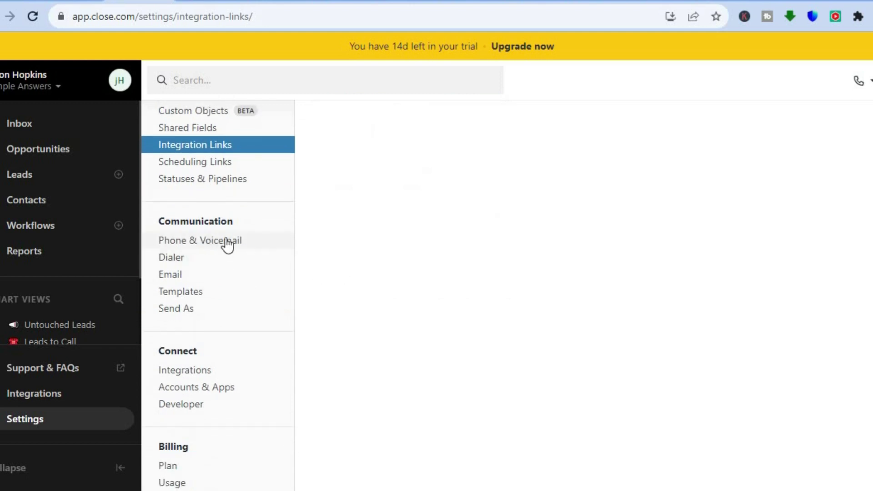
# Step: Review the empty Phone & Voicemail settings, then go to the Leads list
pyautogui.click(227, 243)
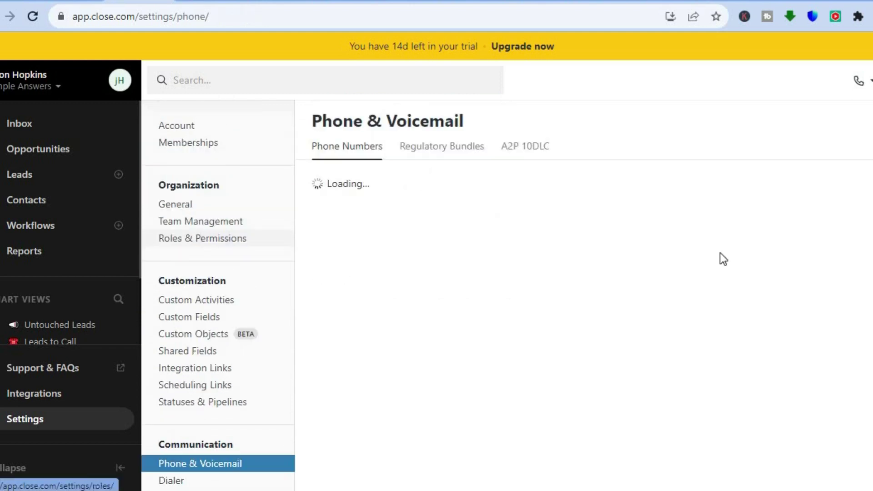
pyautogui.scroll(-5, 720, 253)
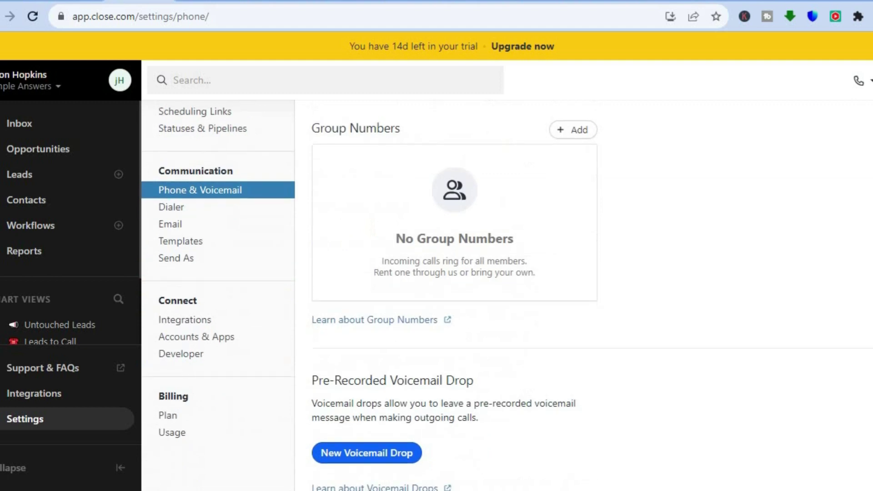
pyautogui.scroll(-1, 506, 295)
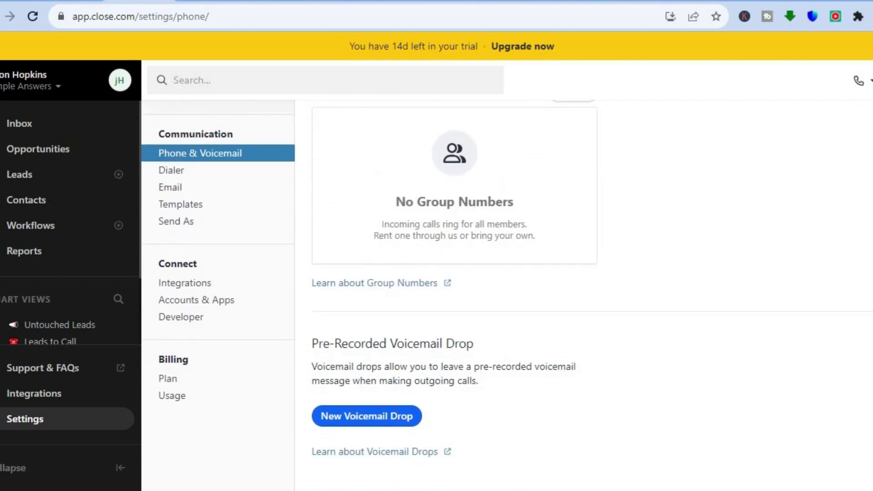
pyautogui.scroll(7, 506, 295)
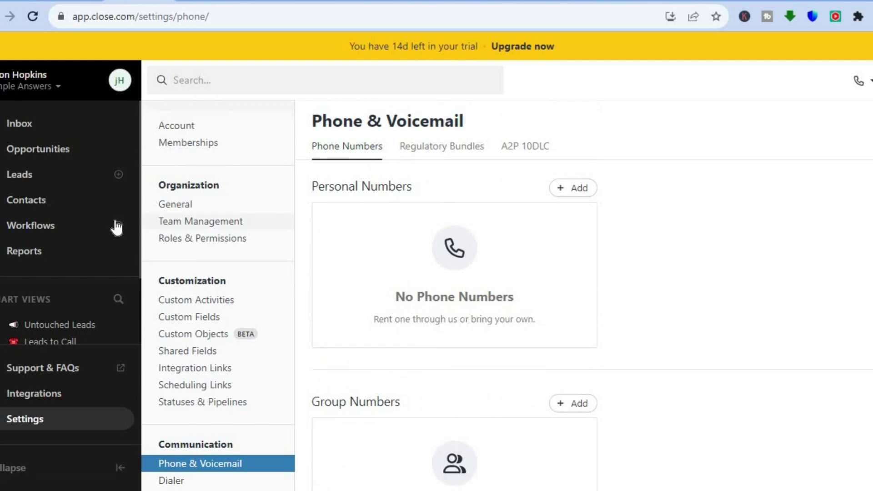
pyautogui.click(60, 181)
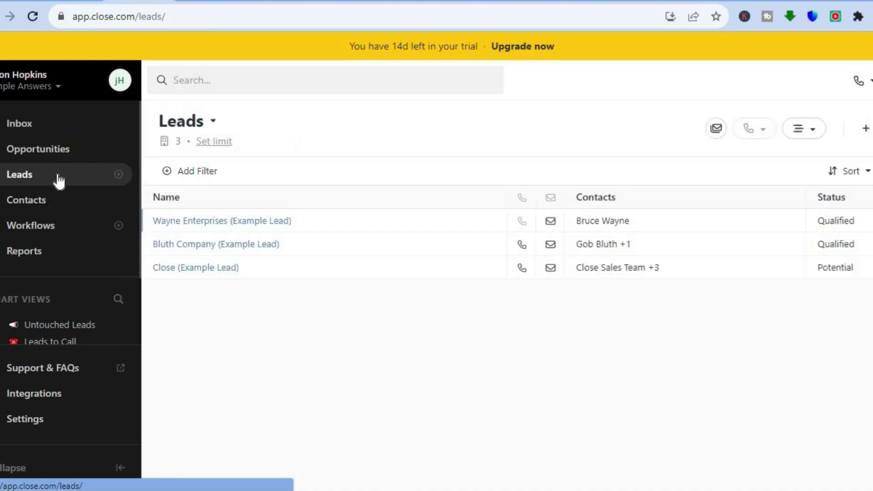
pyautogui.click(229, 223)
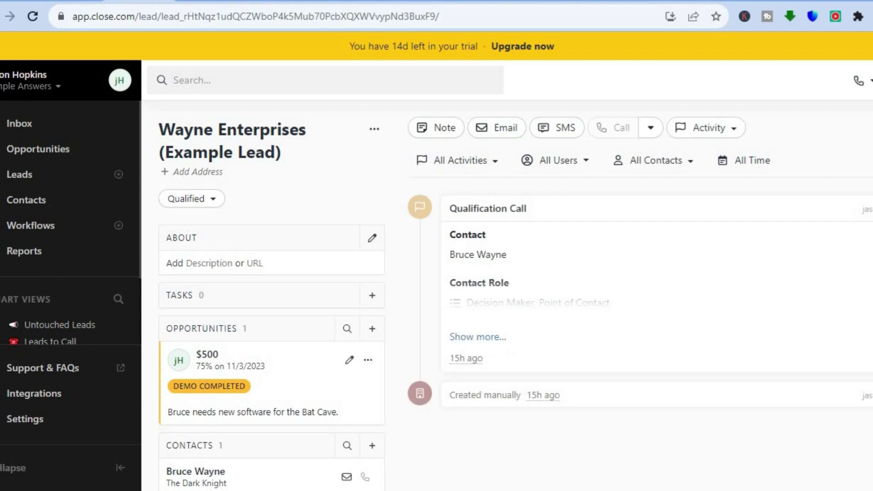
pyautogui.scroll(-3, 516, 298)
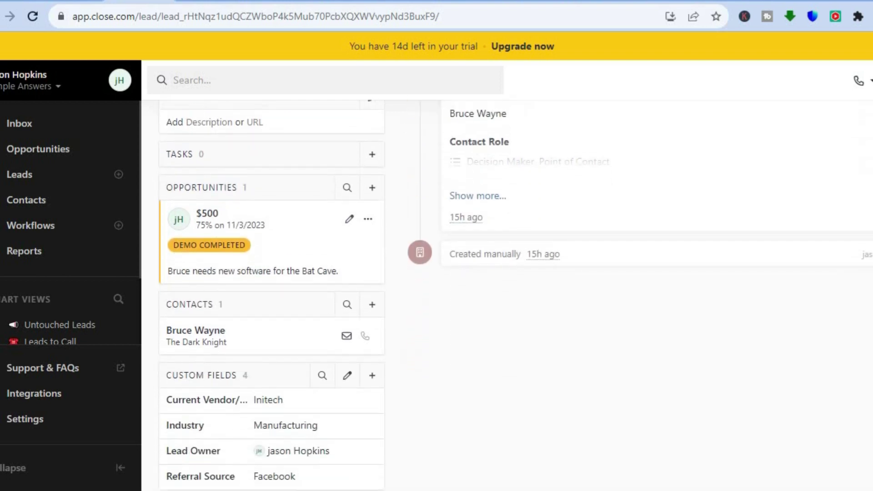
pyautogui.scroll(3, 516, 297)
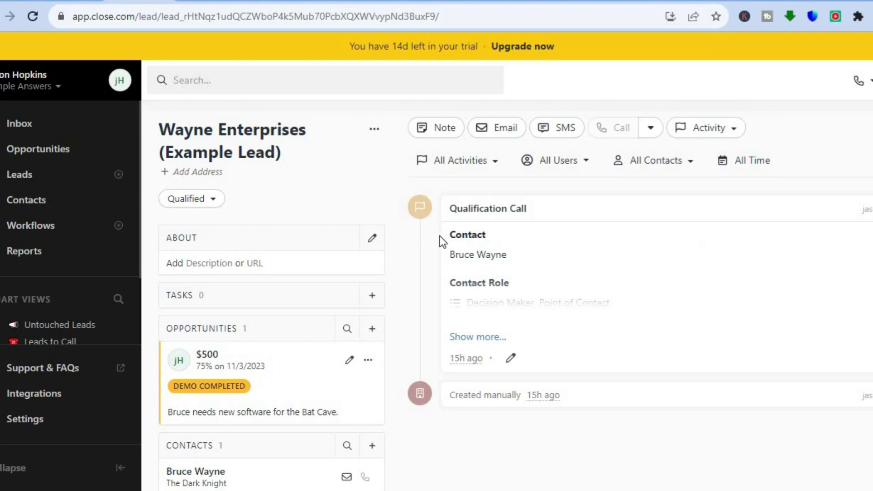
pyautogui.click(119, 175)
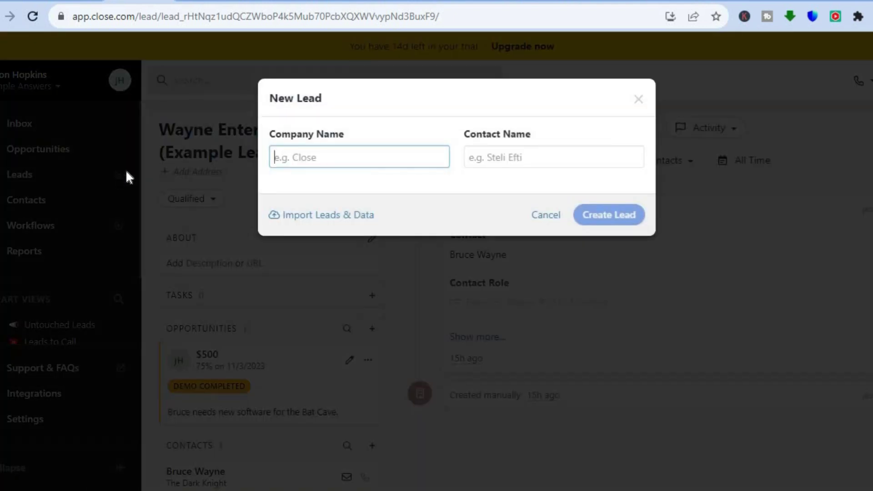
# Step: Create the lead 'test' with a single contact's name entered
pyautogui.write('test')
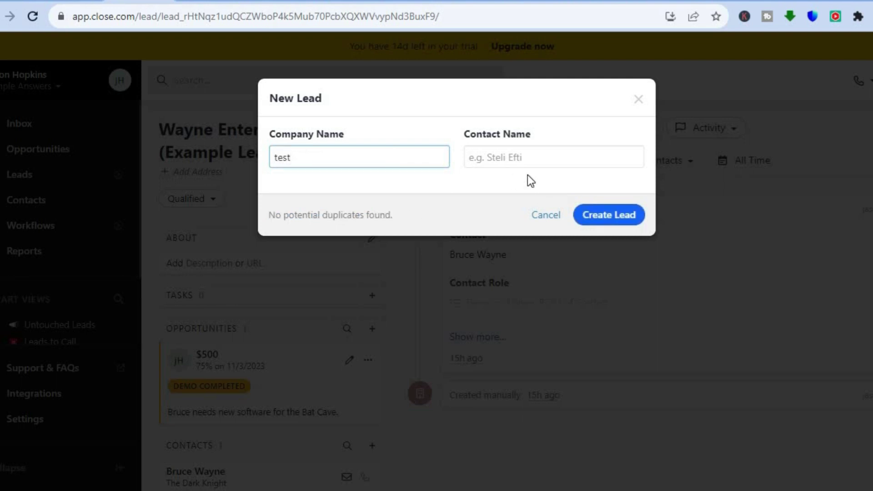
pyautogui.click(506, 162)
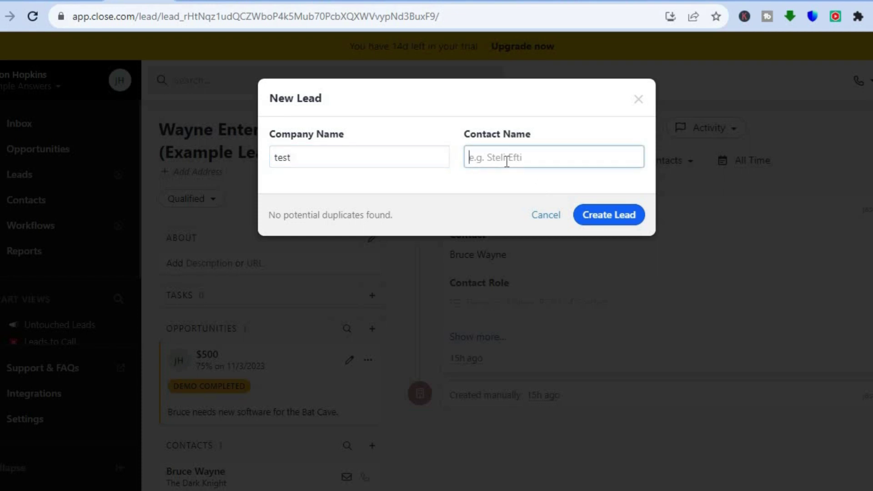
pyautogui.write('jason')
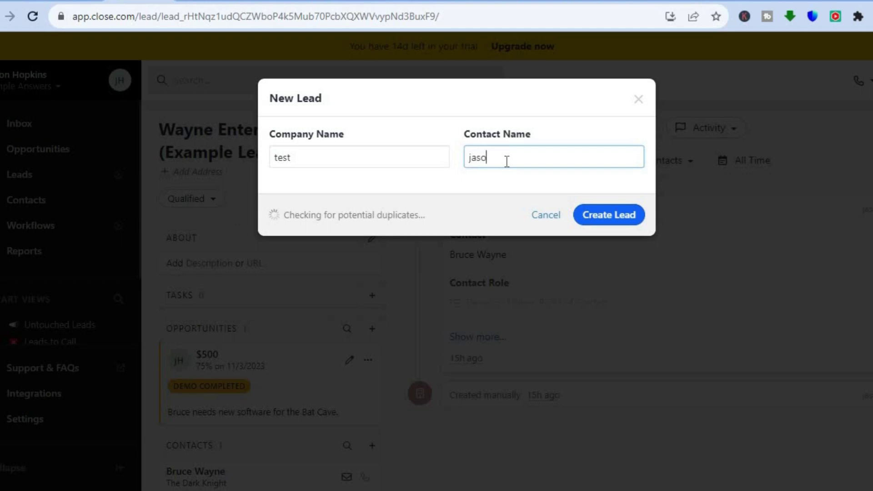
pyautogui.click(625, 215)
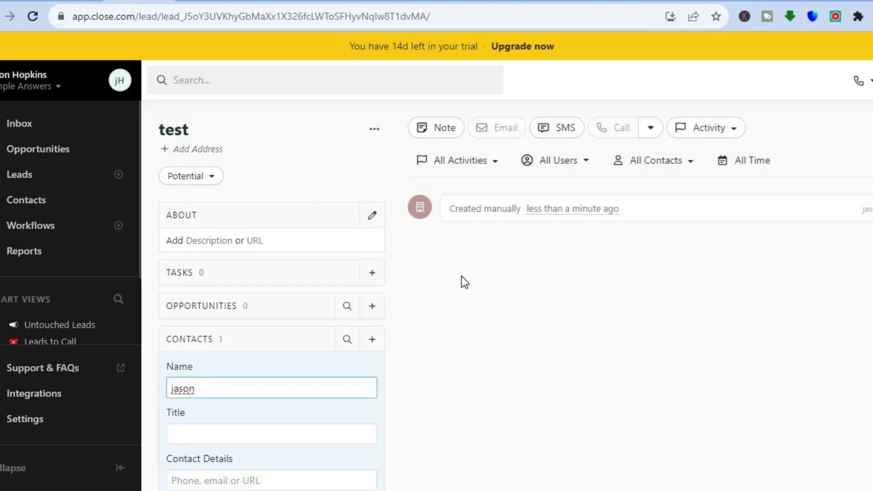
# Step: Add a 'Follow up' task due 11/6/2023 to the test lead
pyautogui.scroll(-2, 458, 151)
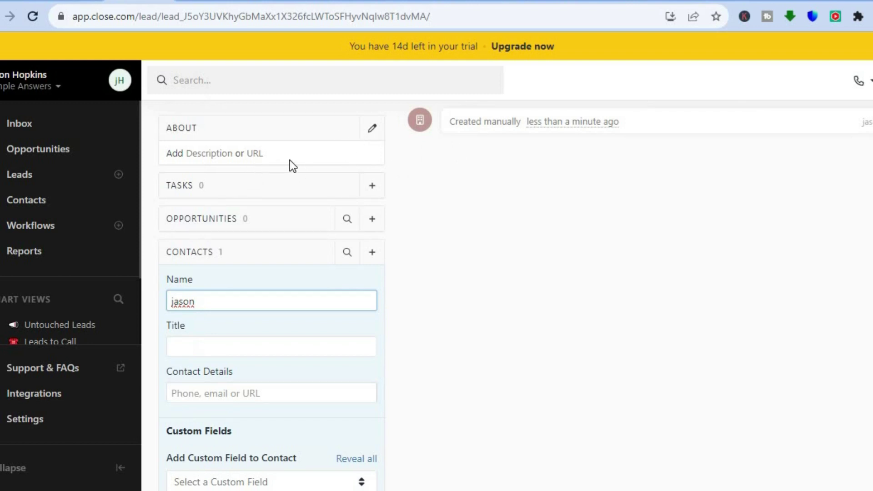
pyautogui.click(373, 186)
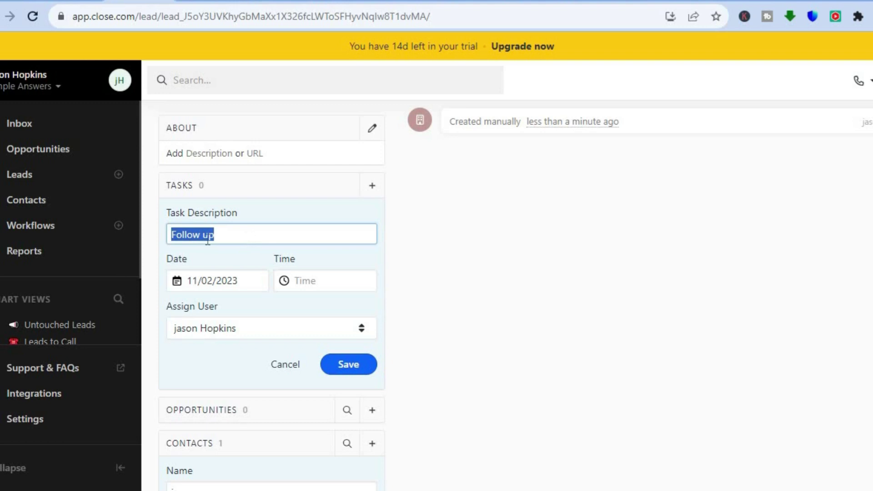
pyautogui.click(237, 237)
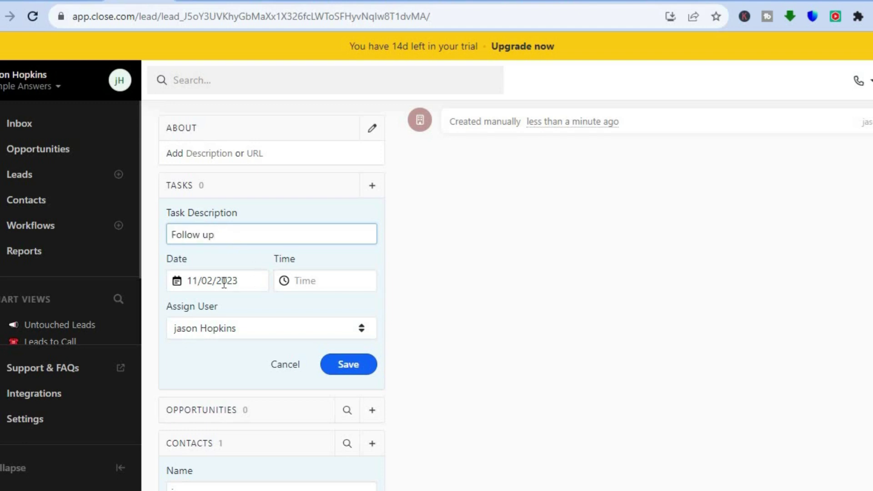
pyautogui.click(190, 282)
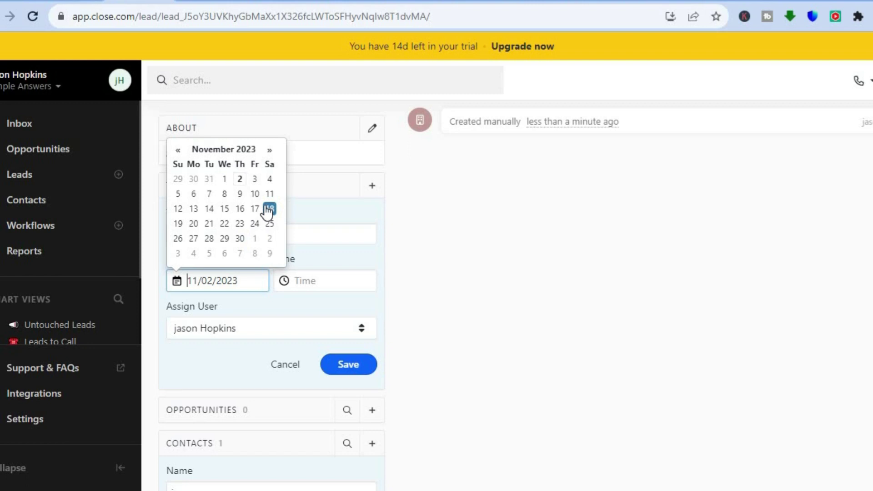
pyautogui.click(193, 196)
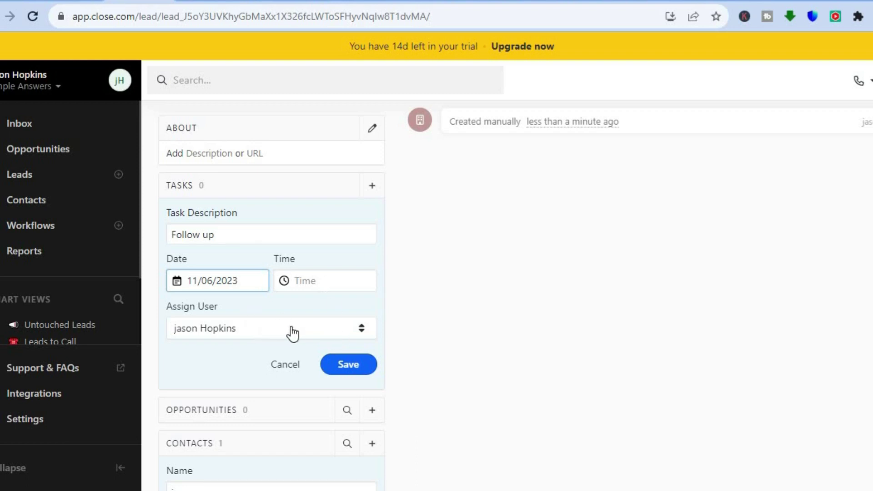
pyautogui.click(348, 365)
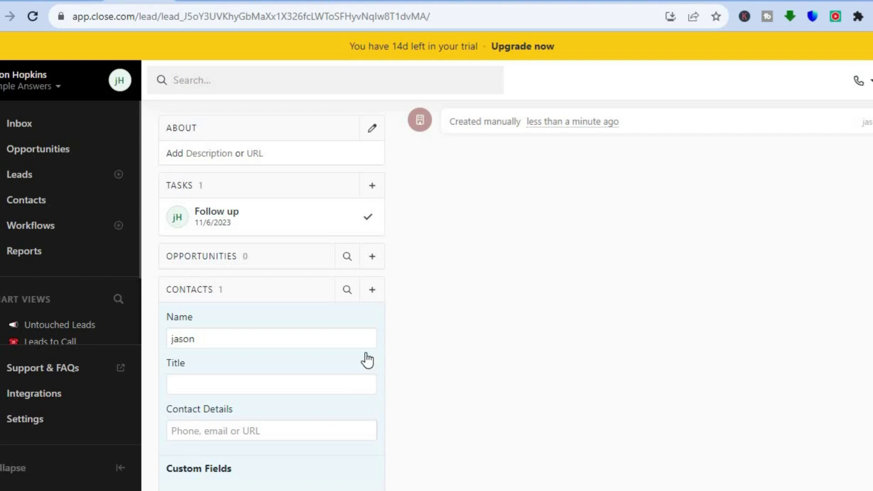
pyautogui.click(372, 258)
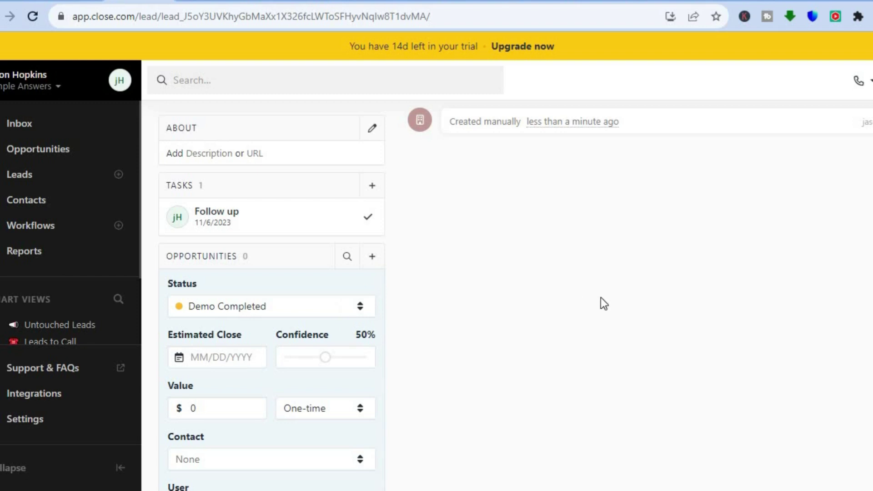
# Step: Save the test lead's contact form, then go to the Contacts list
pyautogui.scroll(-6, 515, 295)
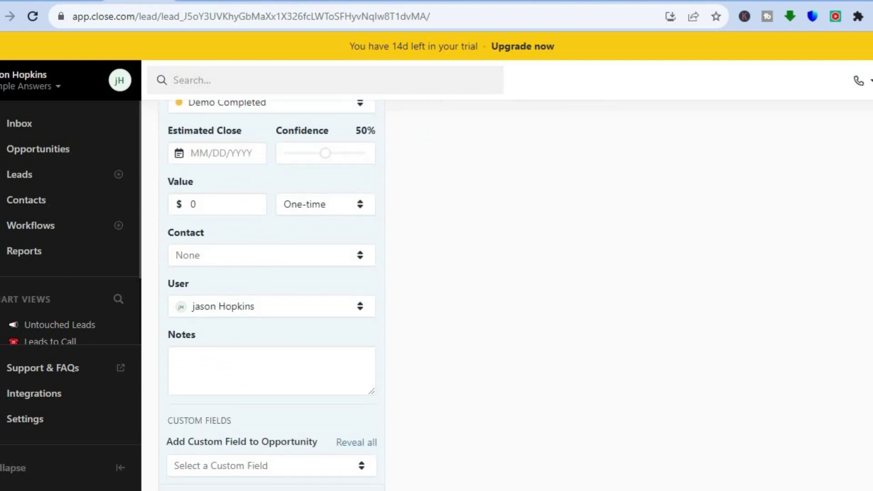
pyautogui.scroll(-3, 272, 296)
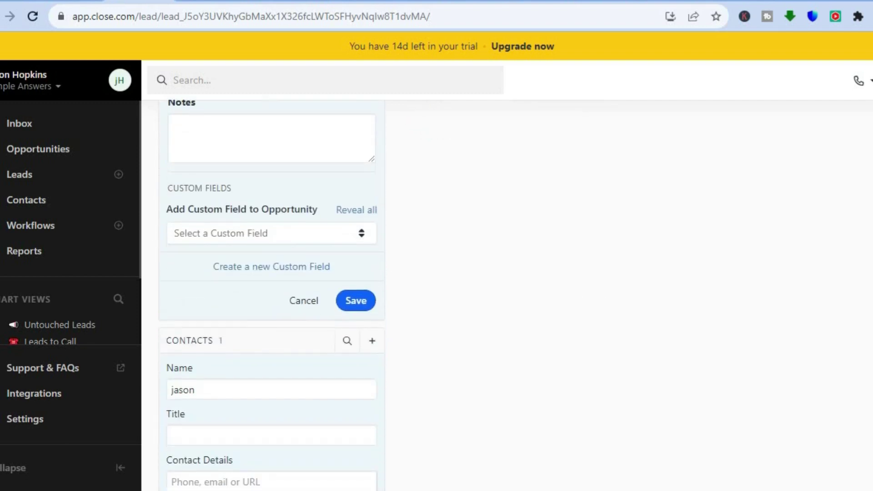
pyautogui.scroll(-4, 271, 295)
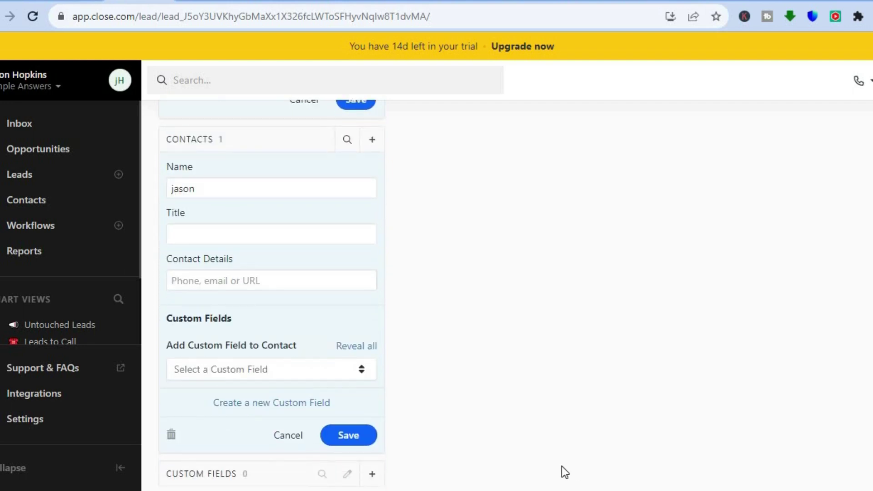
pyautogui.click(335, 437)
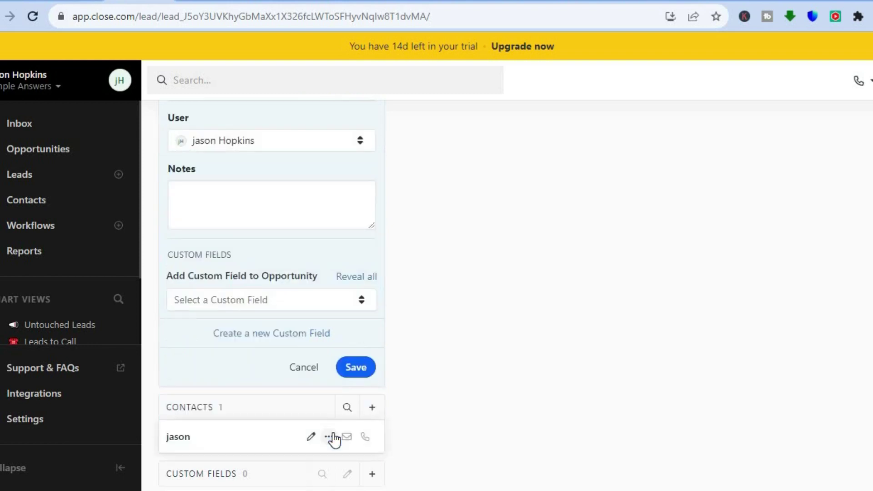
pyautogui.scroll(10, 272, 295)
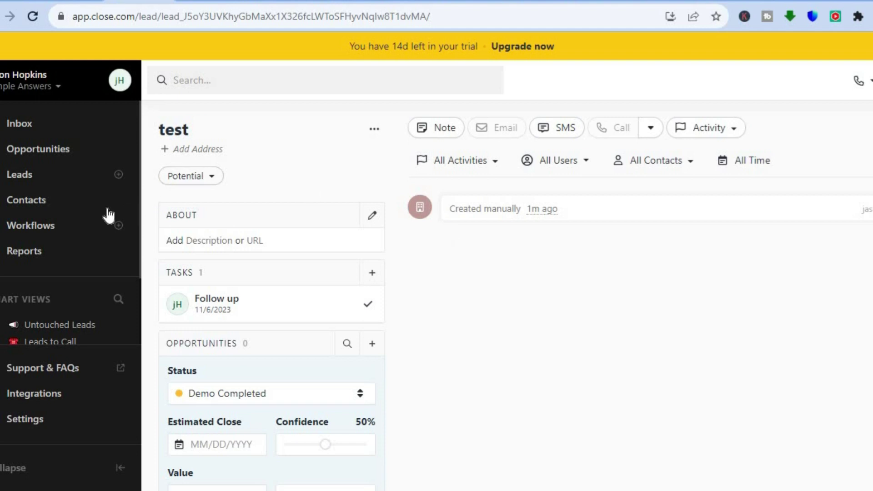
pyautogui.click(65, 205)
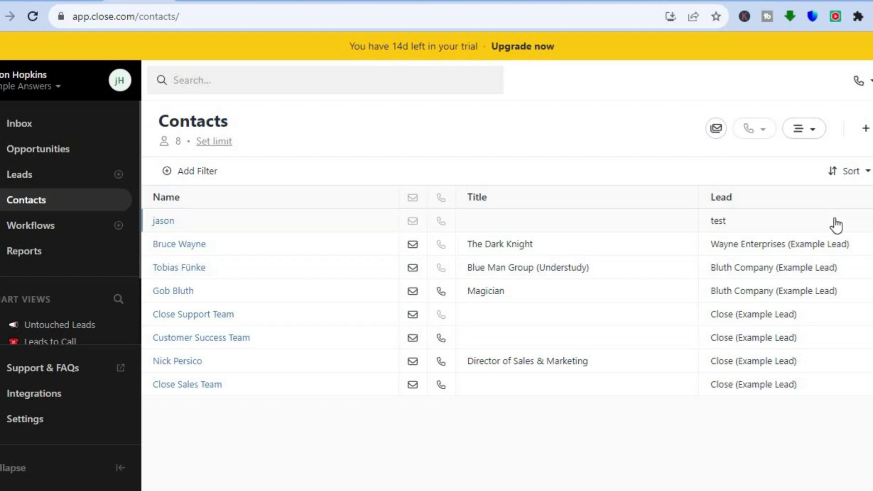
# Step: Open and cancel a New Lead form, then open and dismiss the list's actions menu
pyautogui.click(866, 132)
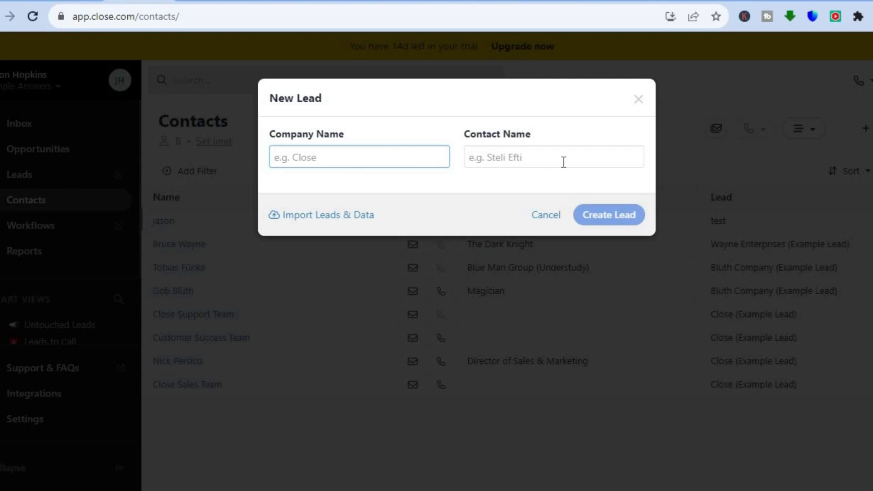
pyautogui.click(542, 215)
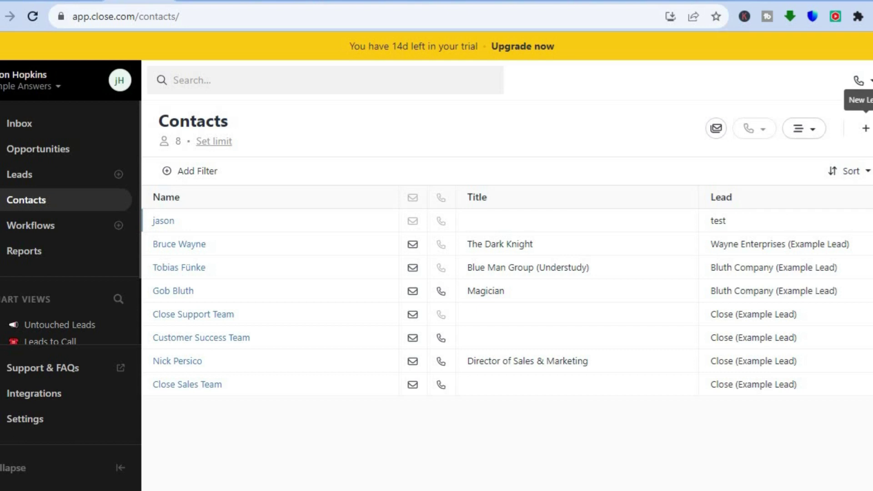
pyautogui.click(804, 128)
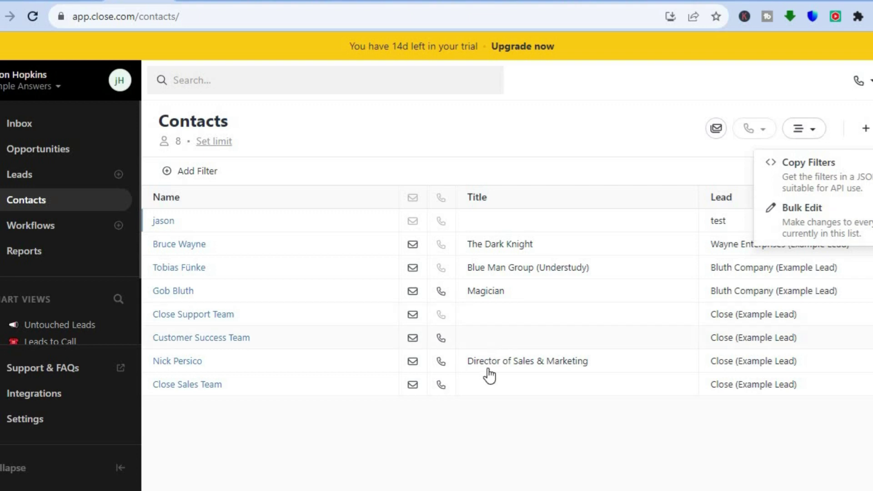
pyautogui.click(493, 412)
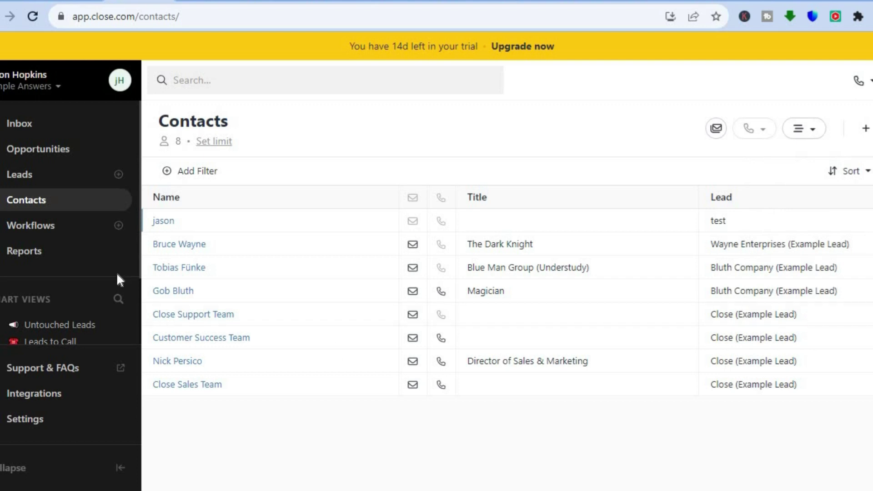
# Step: Create workflow 'test' and inspect its manual Contact trigger settings
pyautogui.click(119, 225)
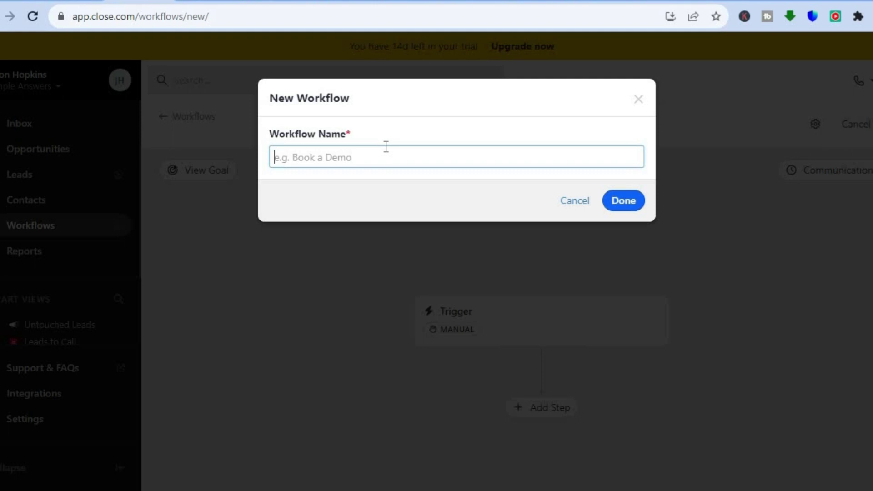
pyautogui.write('test')
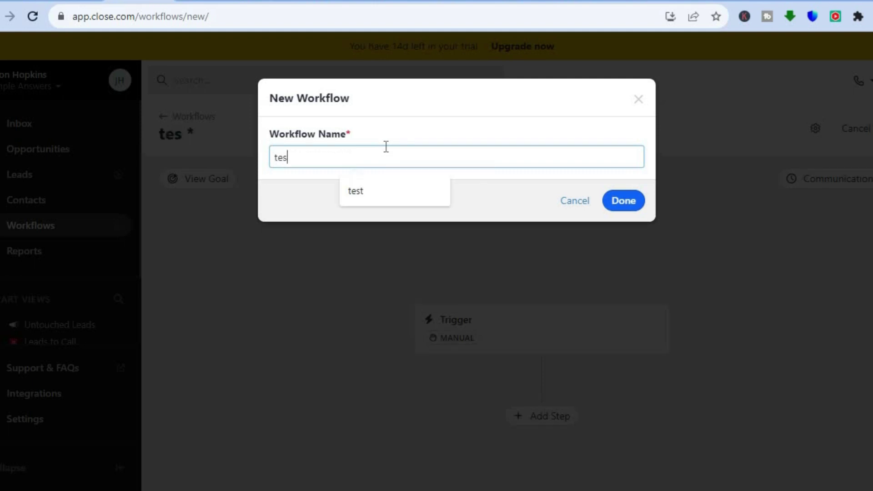
pyautogui.click(625, 200)
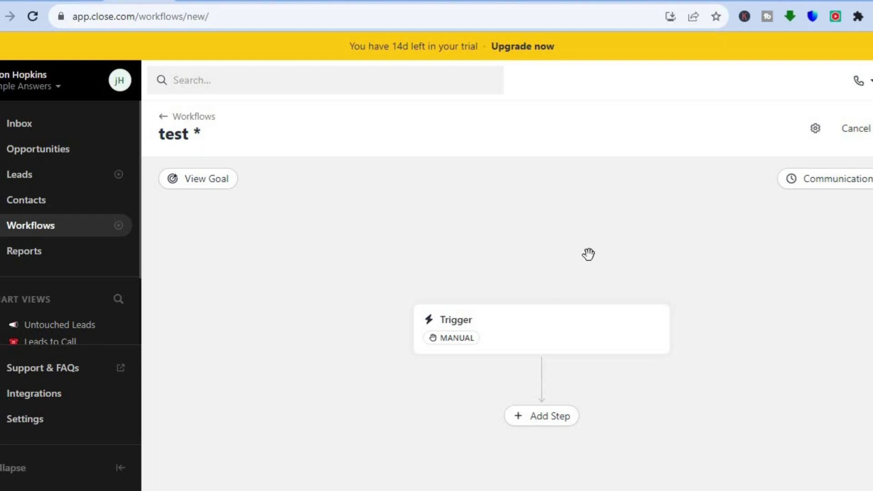
pyautogui.click(460, 337)
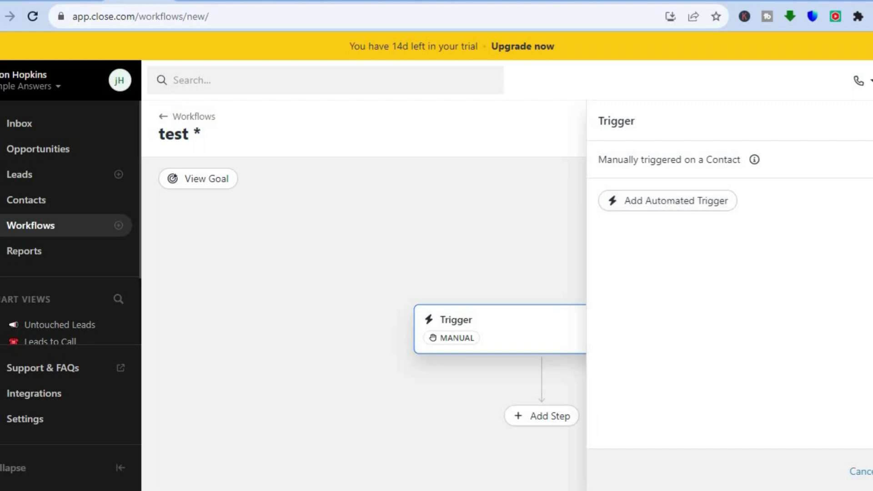
pyautogui.click(863, 471)
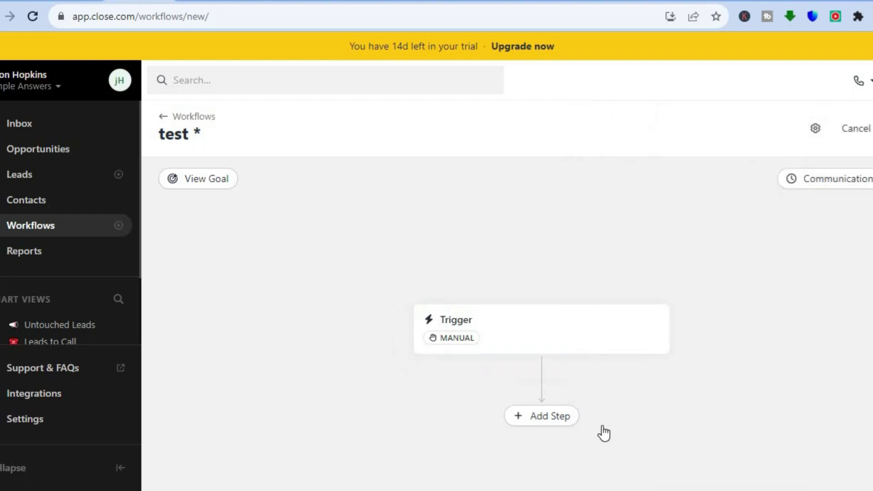
pyautogui.click(552, 417)
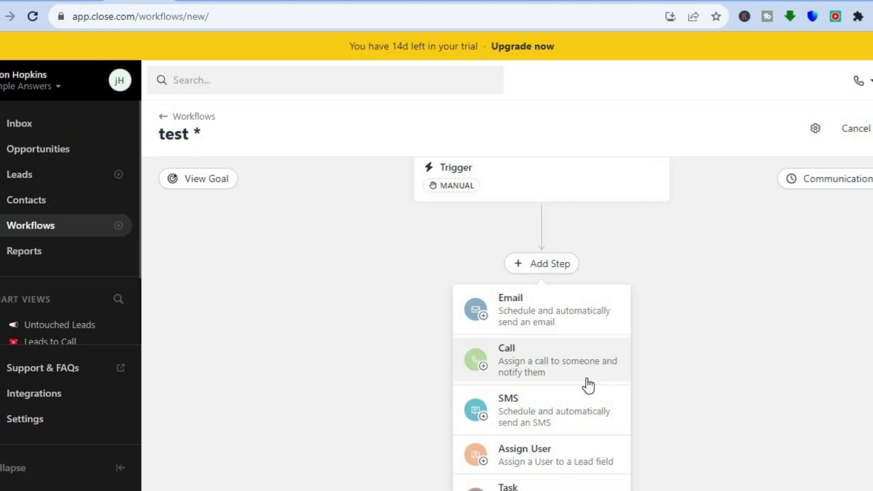
# Step: Add an Email step to the test workflow with a 1-day delay using the Email 1 - Intro template
pyautogui.click(581, 320)
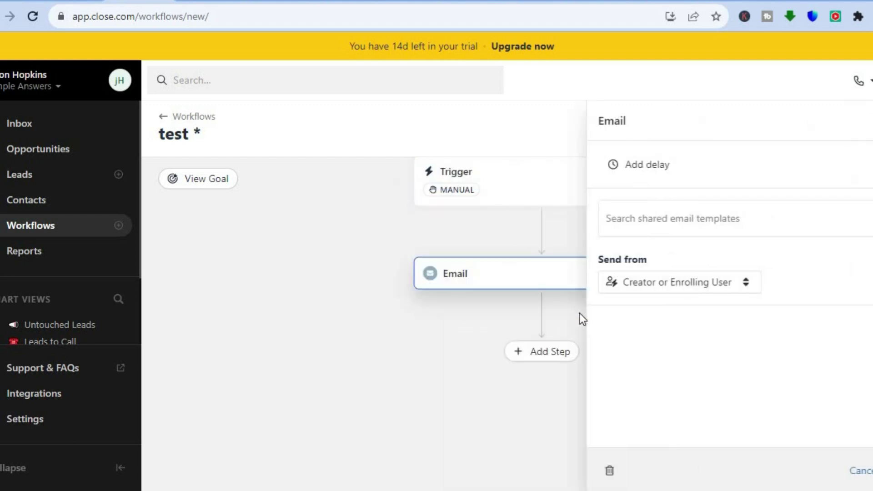
pyautogui.click(657, 165)
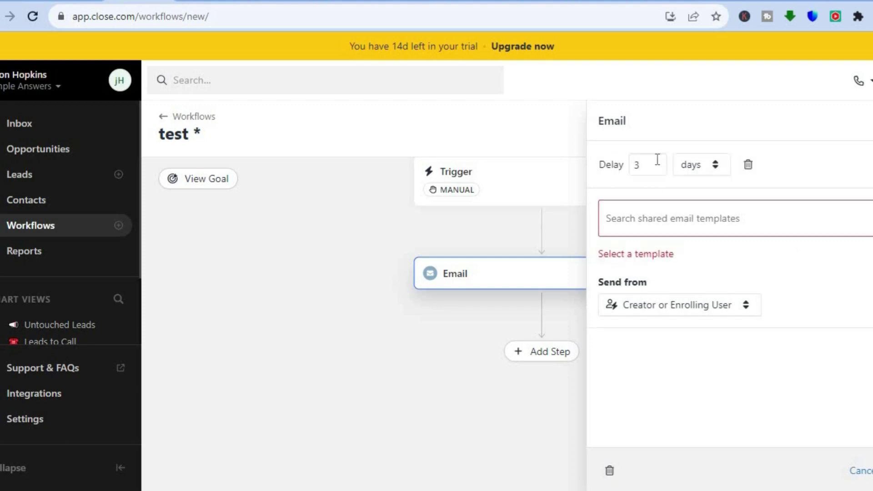
pyautogui.click(657, 159)
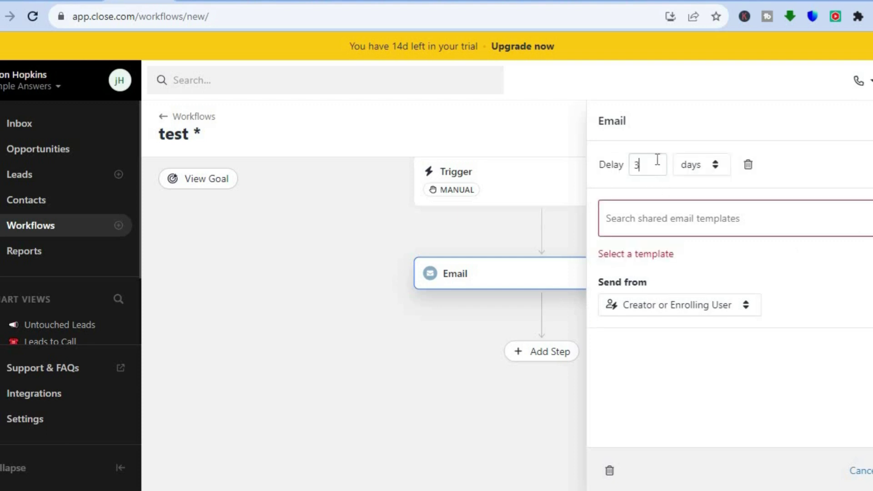
pyautogui.press('BackSpace')
pyautogui.write('1')
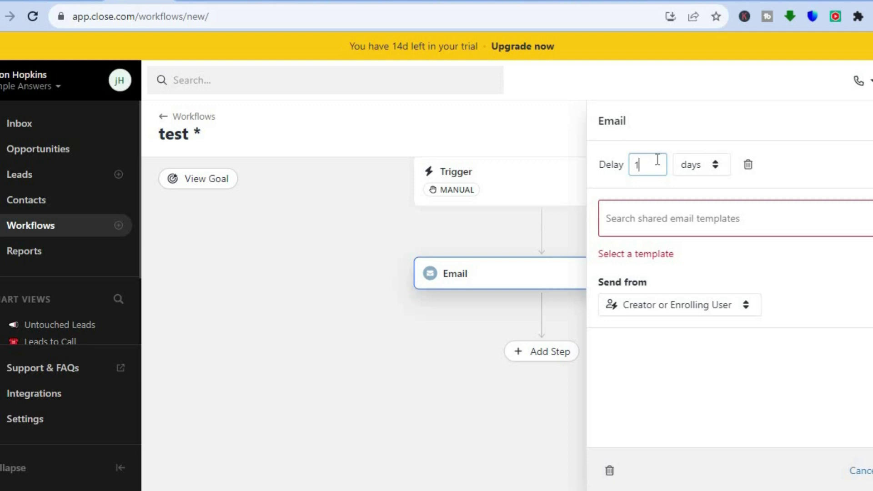
pyautogui.click(818, 231)
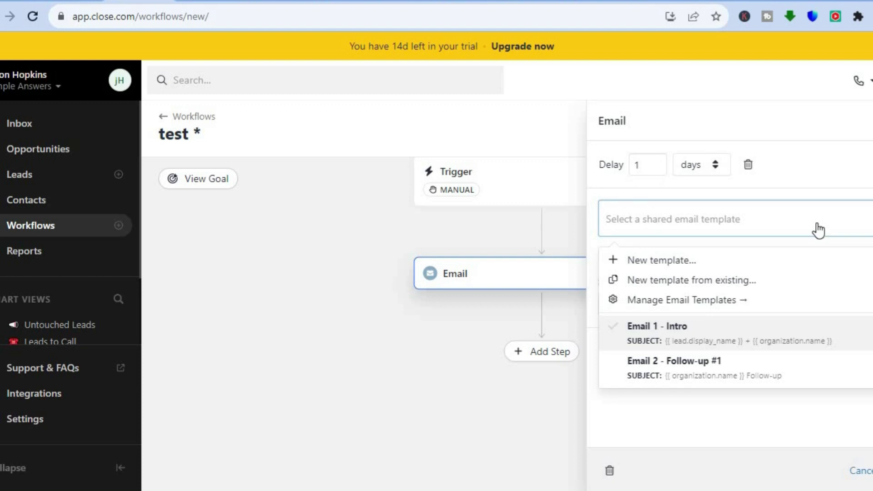
pyautogui.click(730, 337)
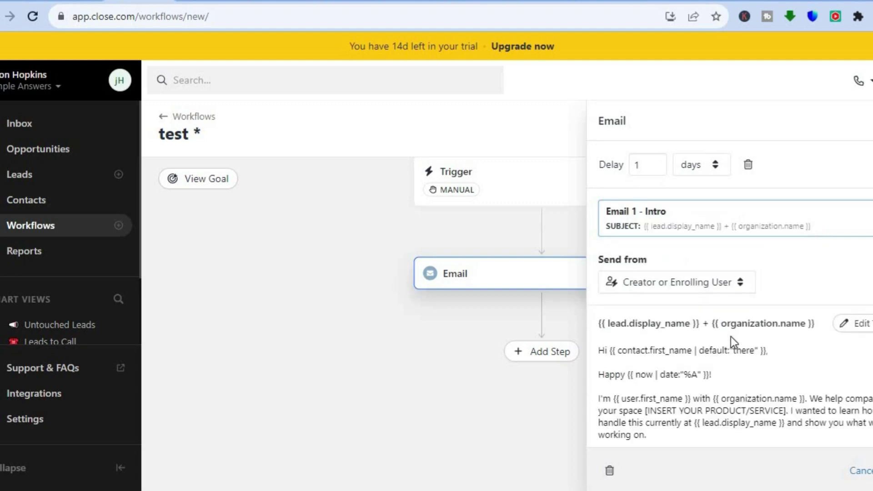
pyautogui.scroll(-1, 731, 291)
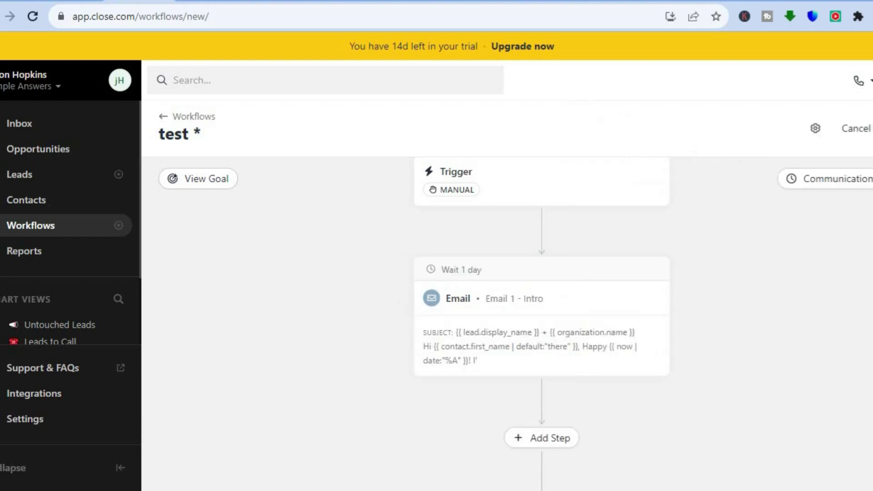
# Step: Add a second Email step with the default 3-day delay using the Email 2 - Follow-up #1 template
pyautogui.click(551, 439)
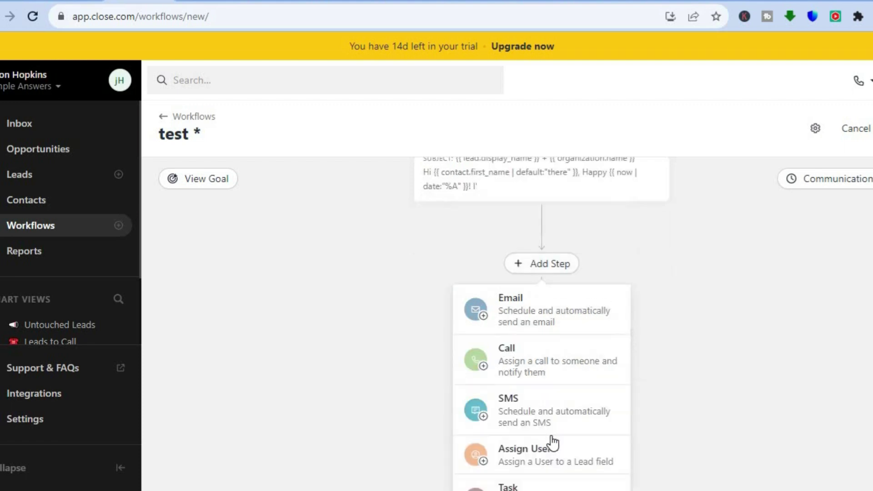
pyautogui.click(545, 302)
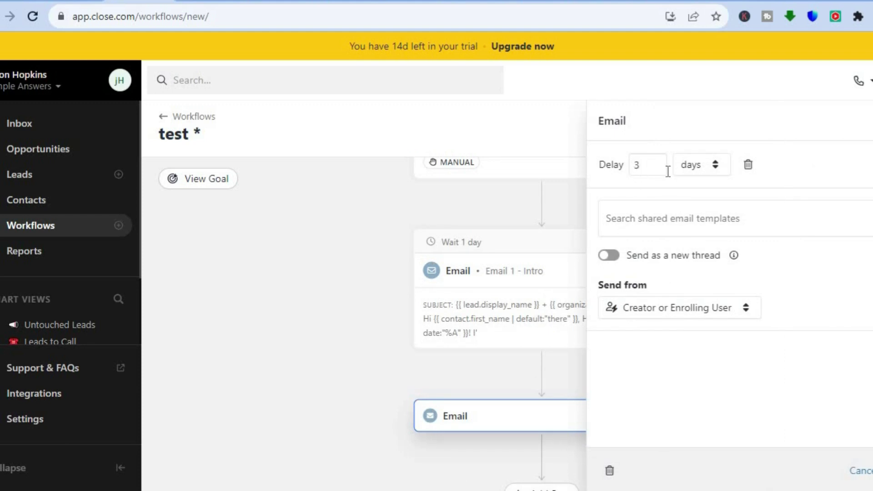
pyautogui.click(707, 232)
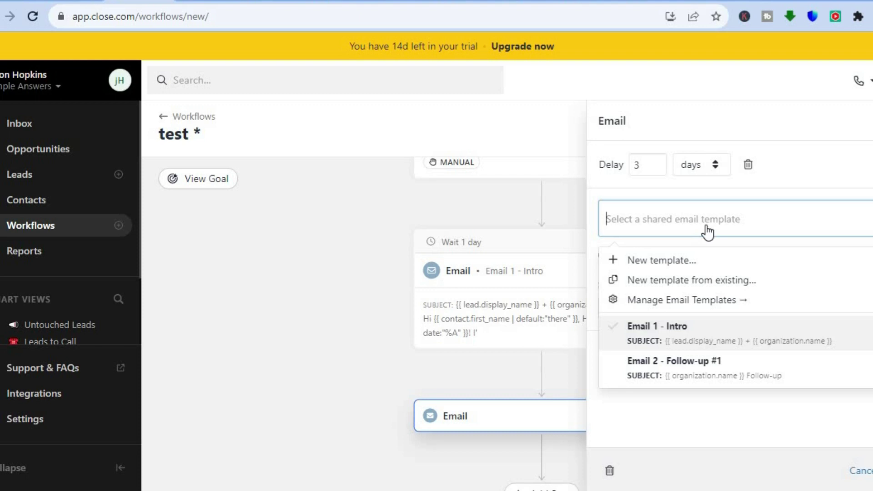
pyautogui.click(678, 368)
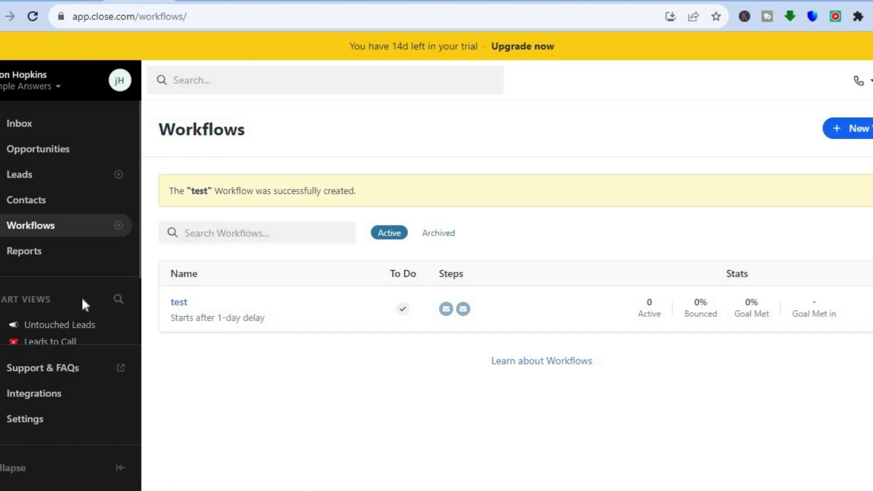
# Step: View the Untouched Leads and Leads to Call smart views, then cancel an unwanted new lead form
pyautogui.scroll(-1, 83, 302)
pyautogui.scroll(-2, 84, 306)
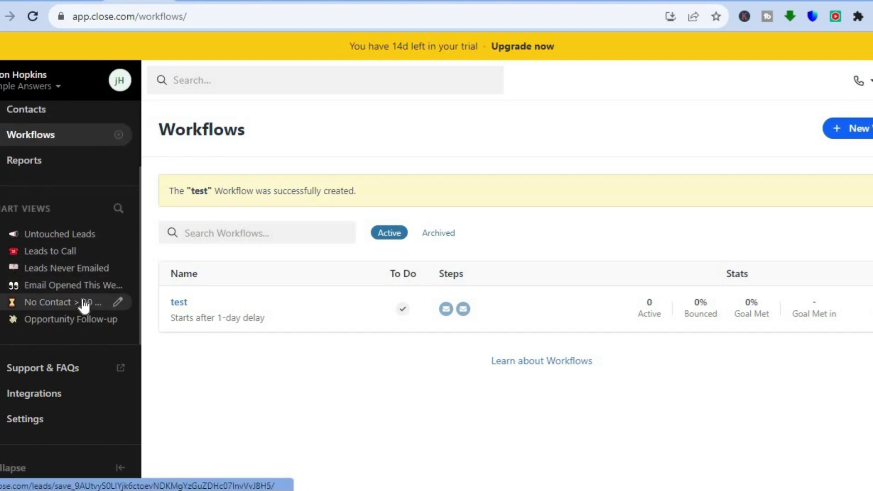
pyautogui.click(104, 242)
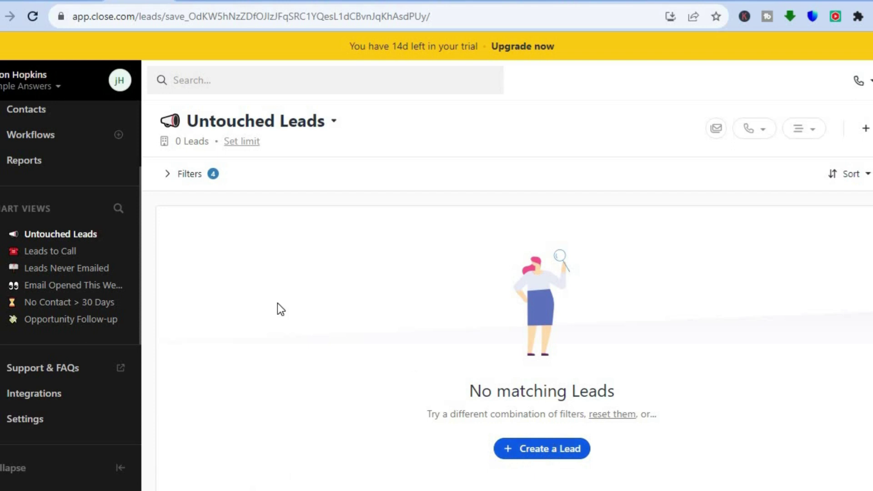
pyautogui.click(96, 256)
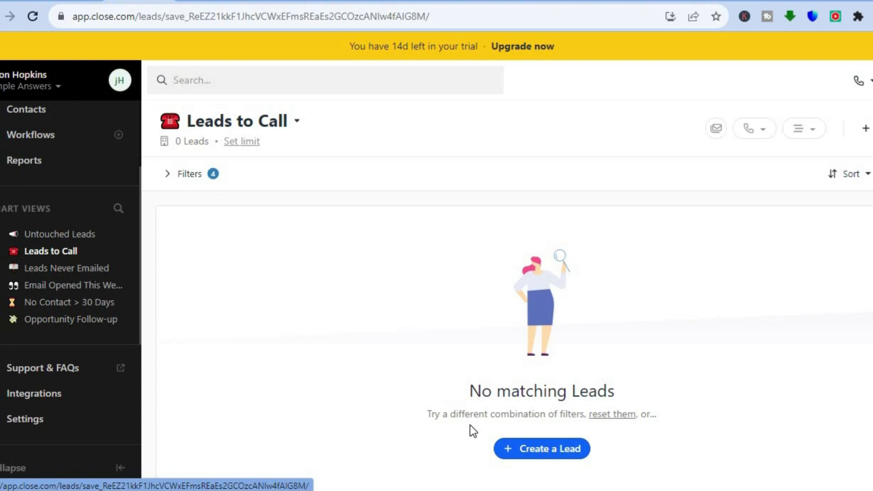
pyautogui.click(527, 449)
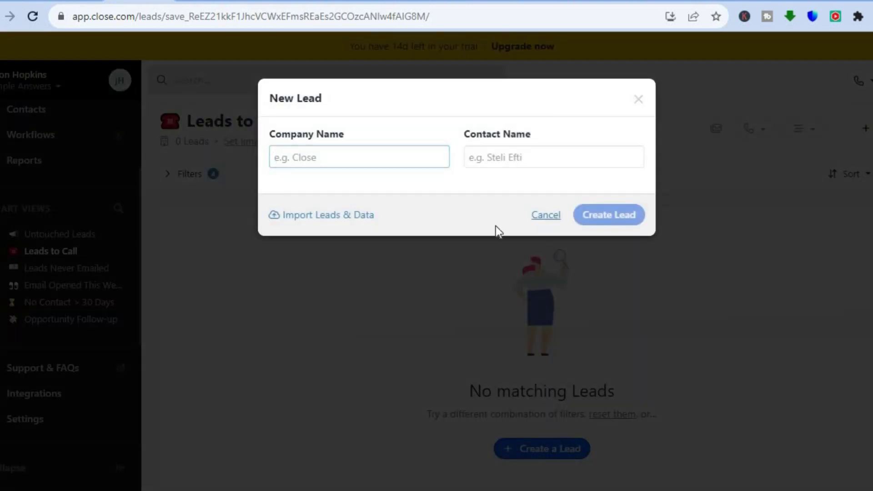
pyautogui.press('Escape')
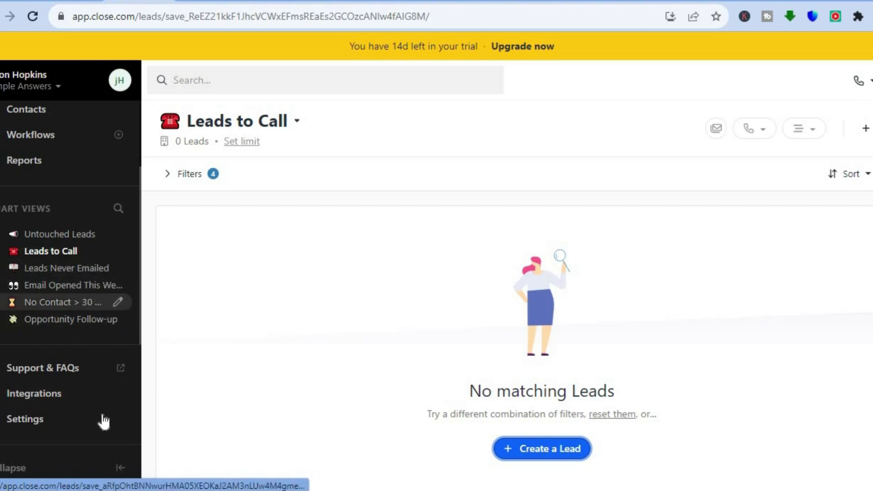
# Step: Browse the Integrations page through categories such as Communication, Prospecting and Marketing
pyautogui.click(55, 403)
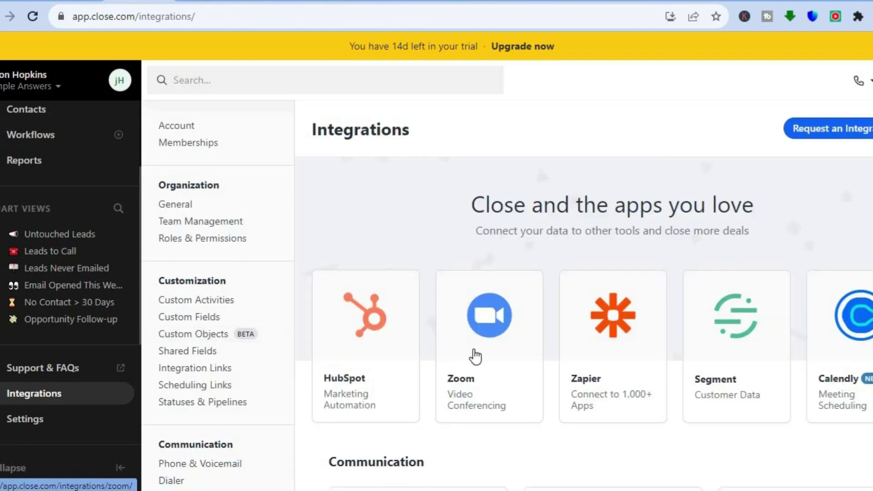
pyautogui.scroll(-3, 508, 295)
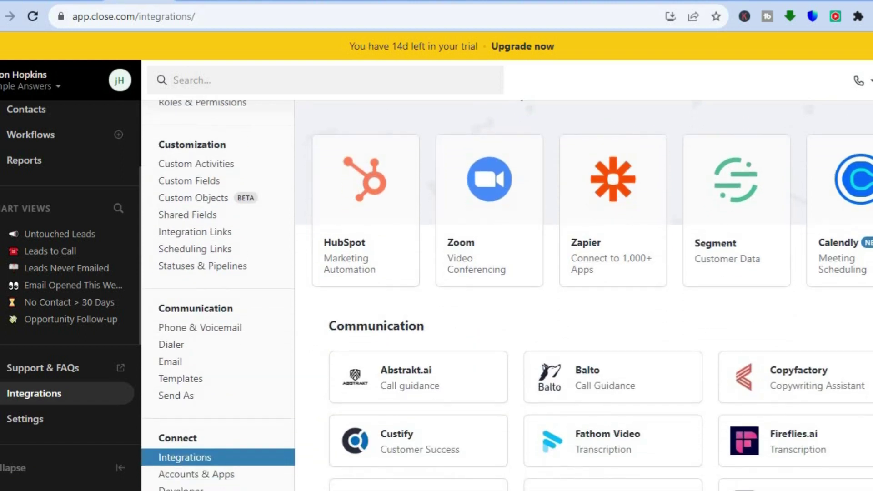
pyautogui.scroll(-1, 506, 296)
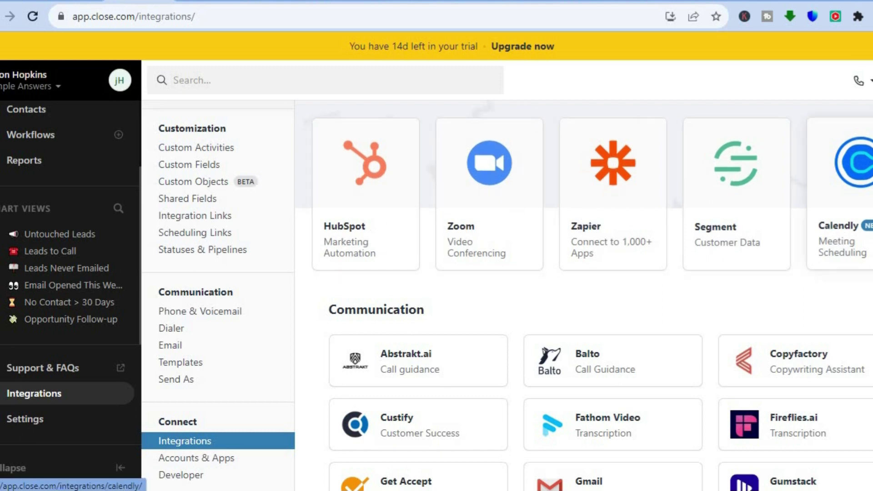
pyautogui.scroll(-7, 506, 295)
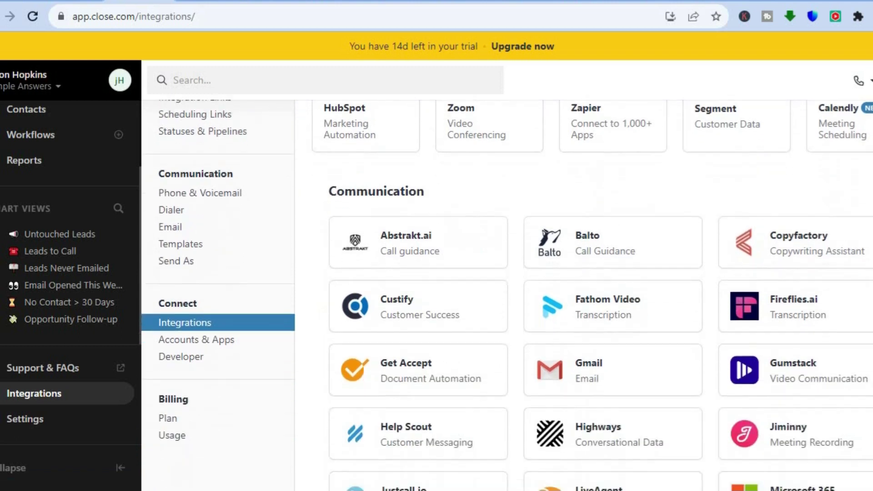
pyautogui.scroll(-10, 507, 295)
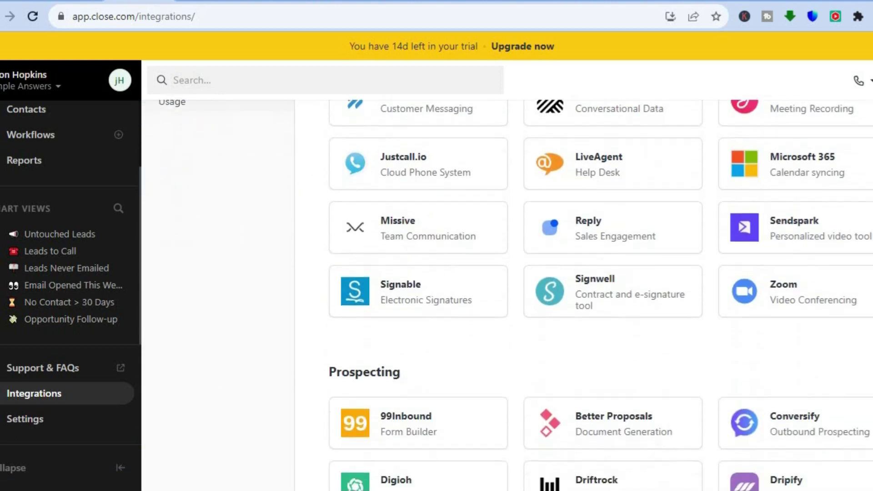
pyautogui.scroll(-6, 506, 295)
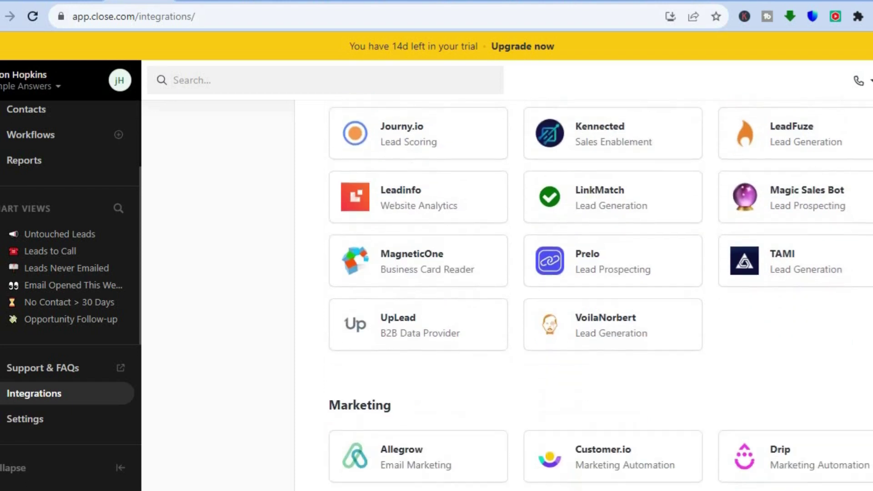
pyautogui.scroll(-7, 506, 294)
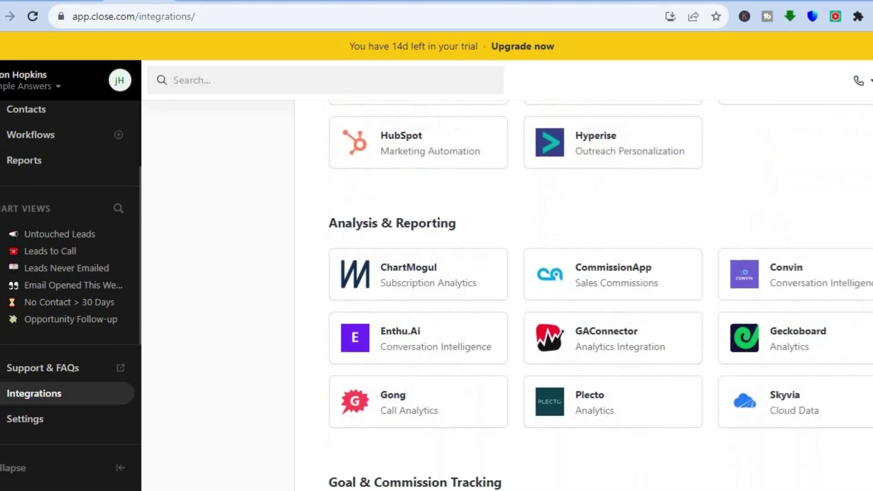
pyautogui.scroll(-12, 507, 295)
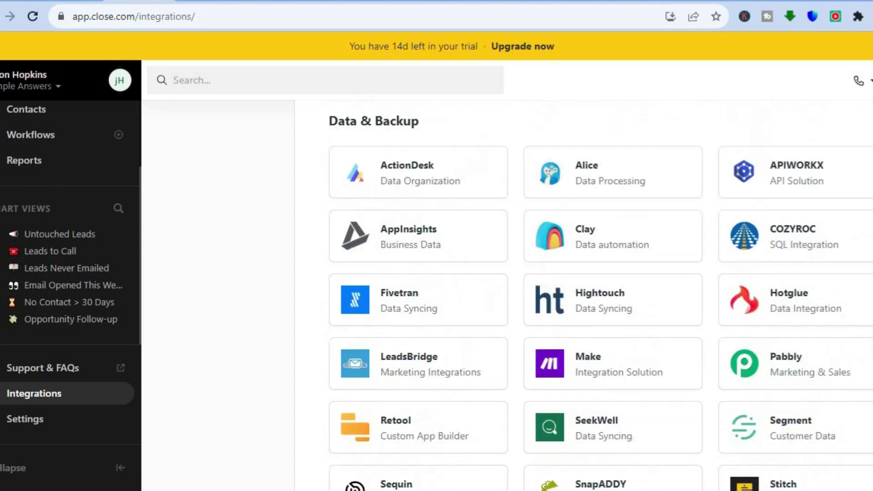
pyautogui.scroll(-4, 506, 294)
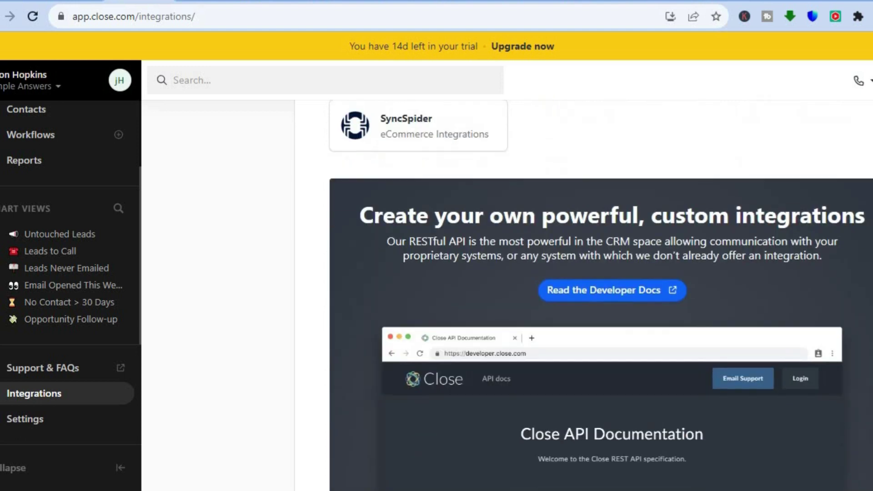
pyautogui.scroll(-1, 507, 294)
pyautogui.scroll(20, 506, 294)
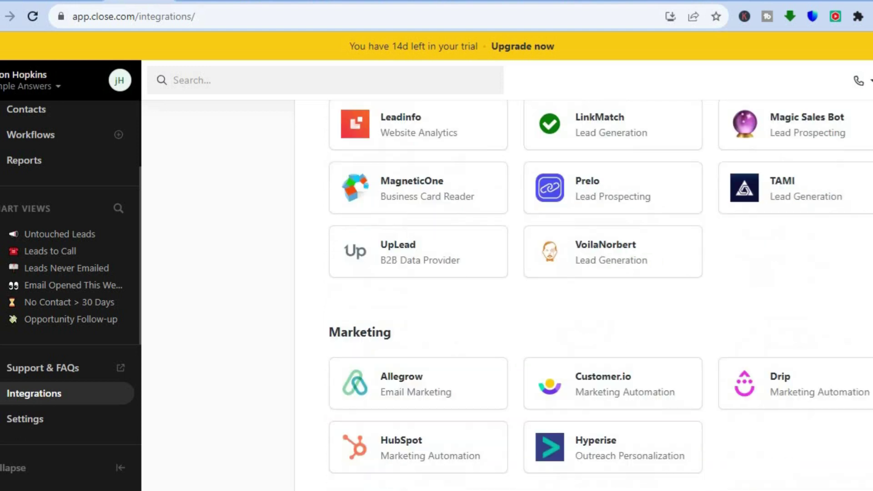